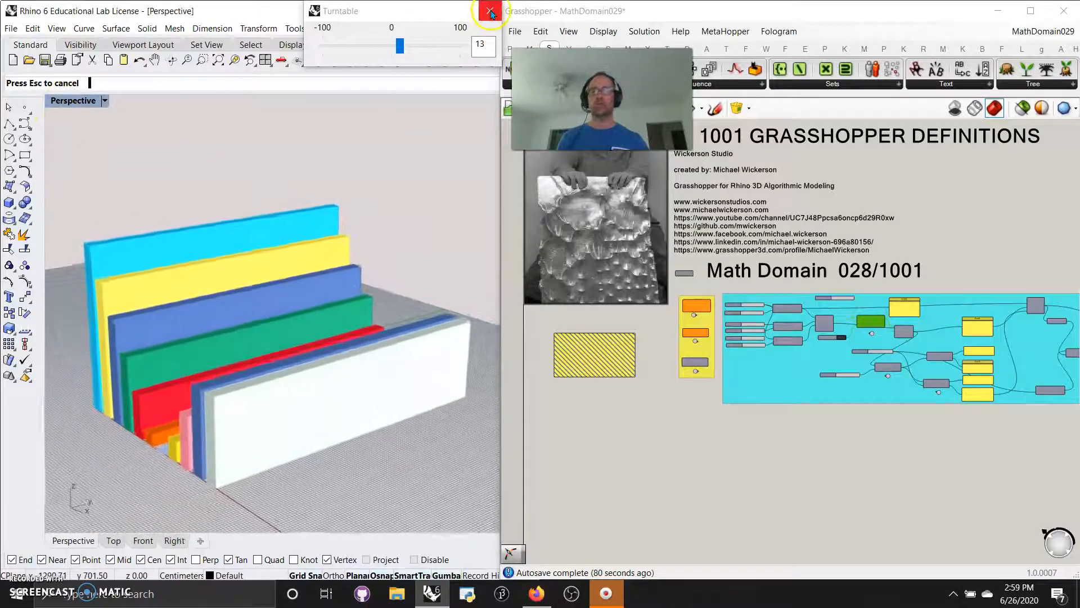
# Stop the turntable rotation and switch the Perspective viewport to Rendered display mode.
pyautogui.click(490, 11)
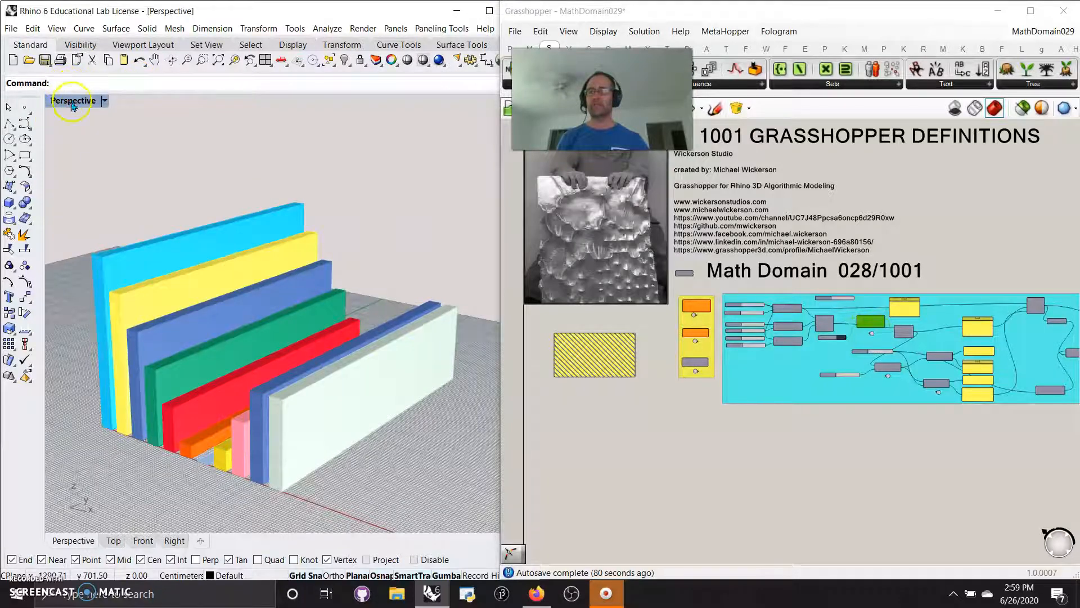
pyautogui.click(73, 102)
pyautogui.click(89, 168)
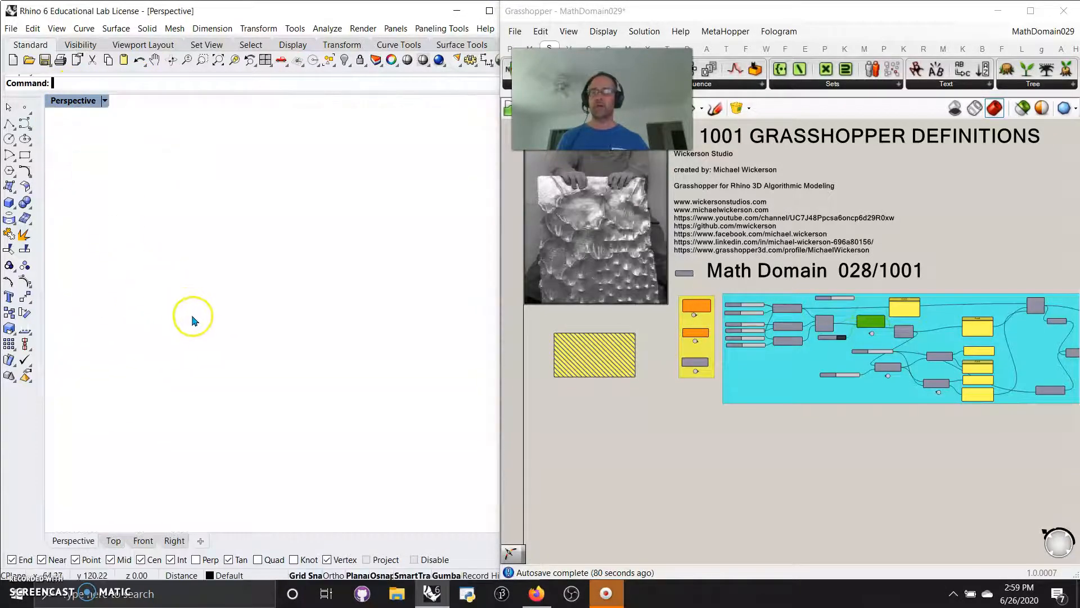
# Select the whole column of colour gradient and preview components at the output end of the Math Domain definition.
pyautogui.scroll(-5, 694, 451)
pyautogui.click(893, 507)
pyautogui.moveTo(893, 507); pyautogui.dragTo(880, 388)
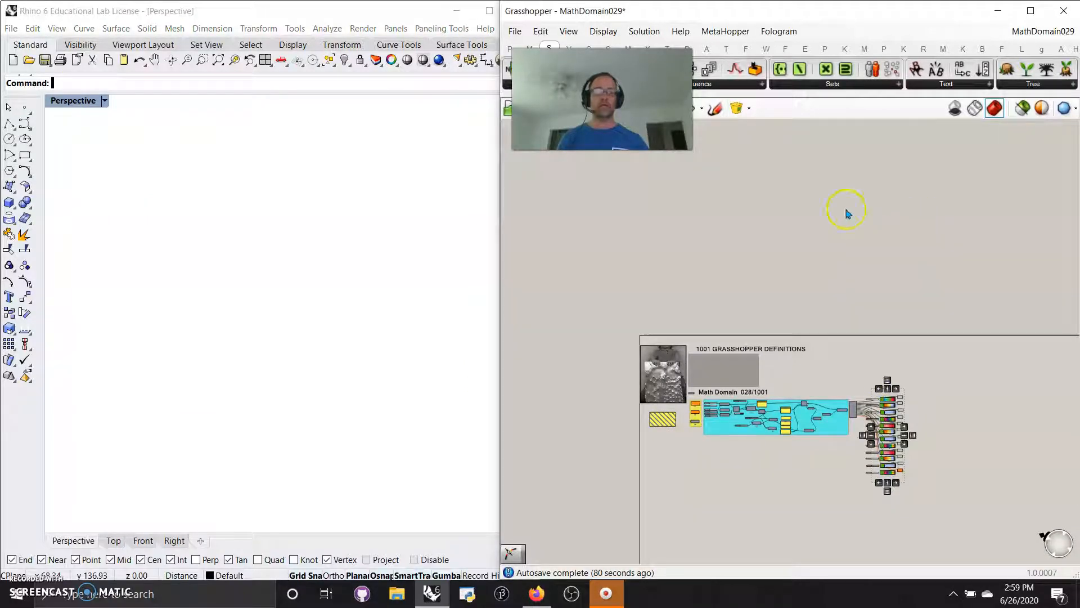
pyautogui.click(843, 497)
pyautogui.scroll(3, 849, 447)
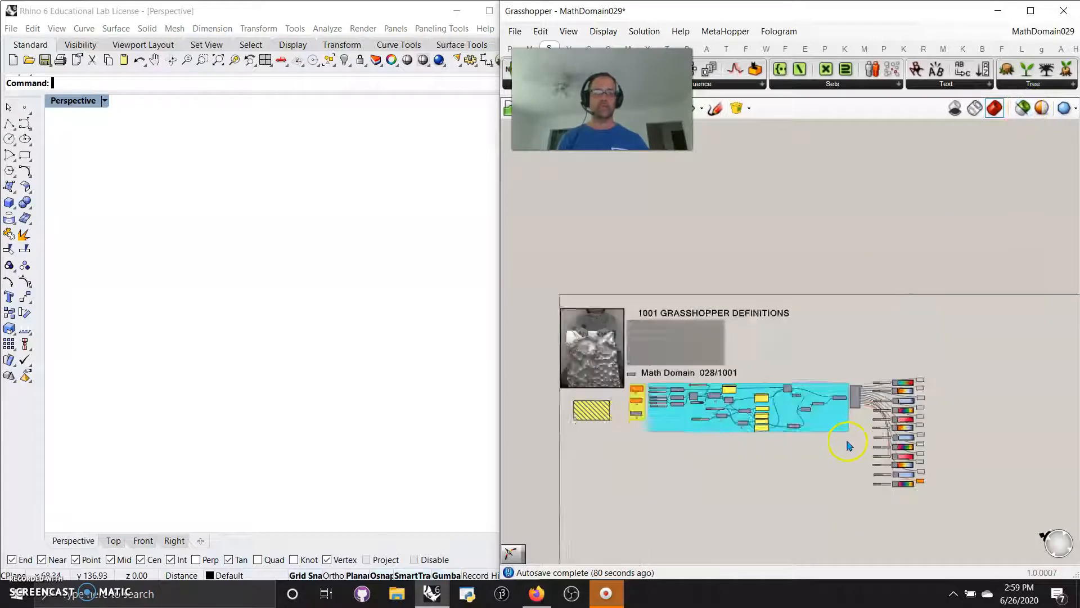
pyautogui.scroll(-1, 849, 450)
pyautogui.moveTo(936, 500); pyautogui.dragTo(911, 378)
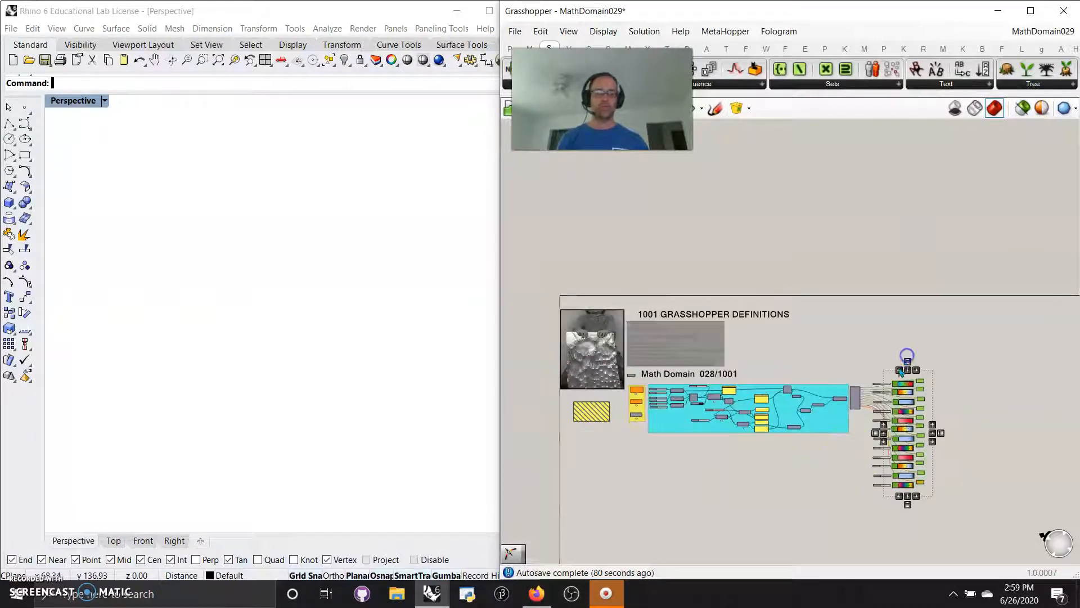
# Switch the Perspective viewport back to Shaded display mode.
pyautogui.rightClick(71, 100)
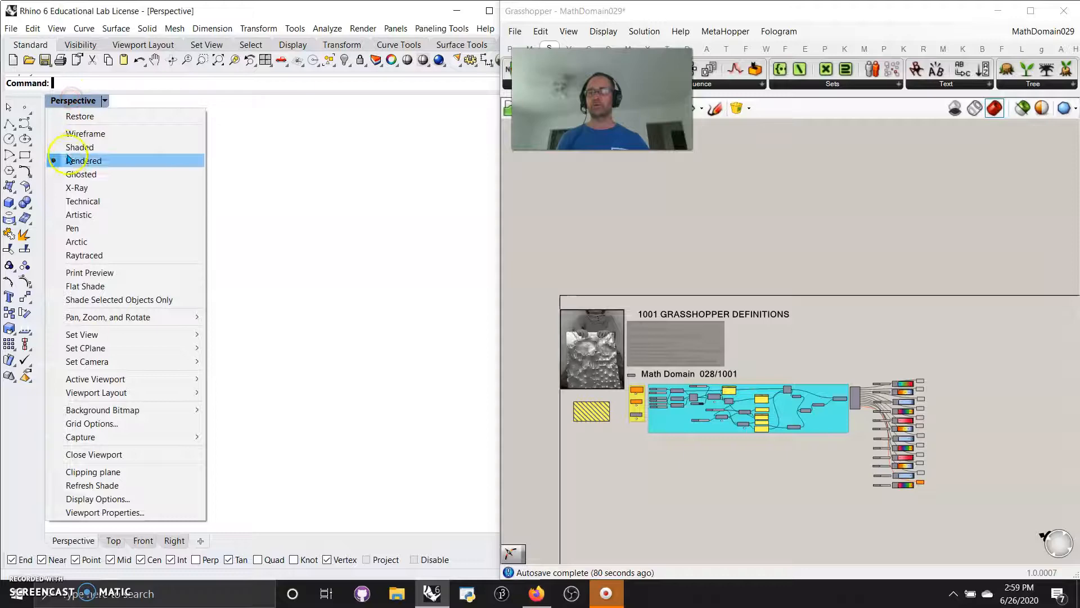
pyautogui.click(83, 161)
pyautogui.moveTo(308, 422)
pyautogui.mouseDown(button='right')
pyautogui.moveTo(372, 417)
pyautogui.moveTo(306, 422)
pyautogui.mouseUp(button='right')
# Examine the Math Domain 028/1001 definition from its input sliders through to the colour gradient components.
pyautogui.scroll(1, 691, 461)
pyautogui.scroll(4, 690, 460)
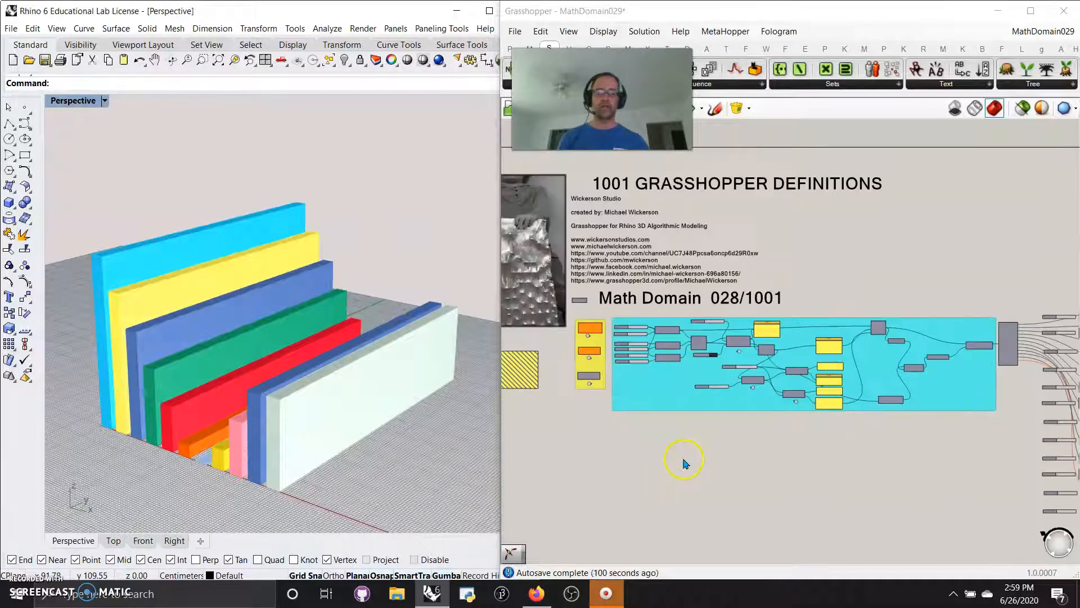
pyautogui.moveTo(691, 460); pyautogui.dragTo(698, 510, button='right')
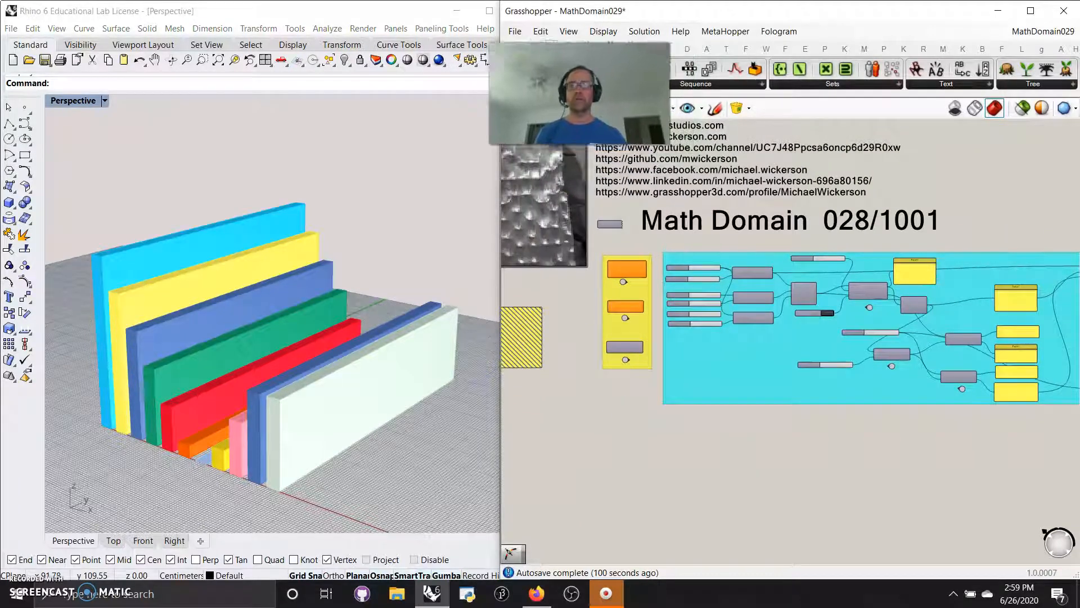
pyautogui.moveTo(907, 495); pyautogui.dragTo(567, 419, button='right')
pyautogui.moveTo(794, 410); pyautogui.dragTo(630, 381, button='right')
pyautogui.moveTo(736, 264); pyautogui.dragTo(750, 436, button='right')
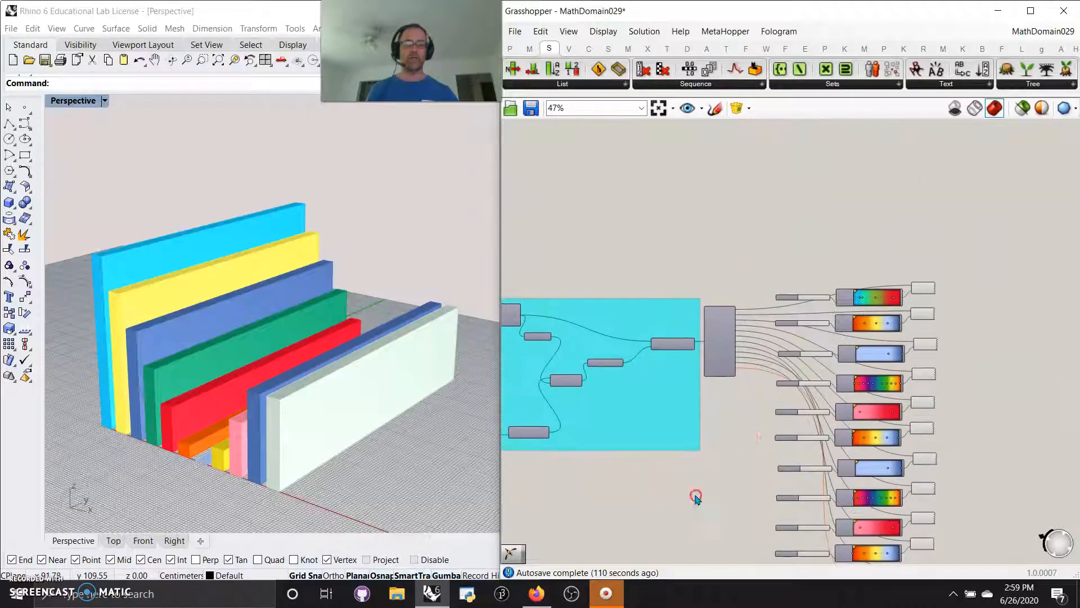
pyautogui.moveTo(695, 497); pyautogui.dragTo(988, 330, button='right')
pyautogui.moveTo(700, 344); pyautogui.dragTo(896, 416, button='right')
pyautogui.scroll(5, 661, 380)
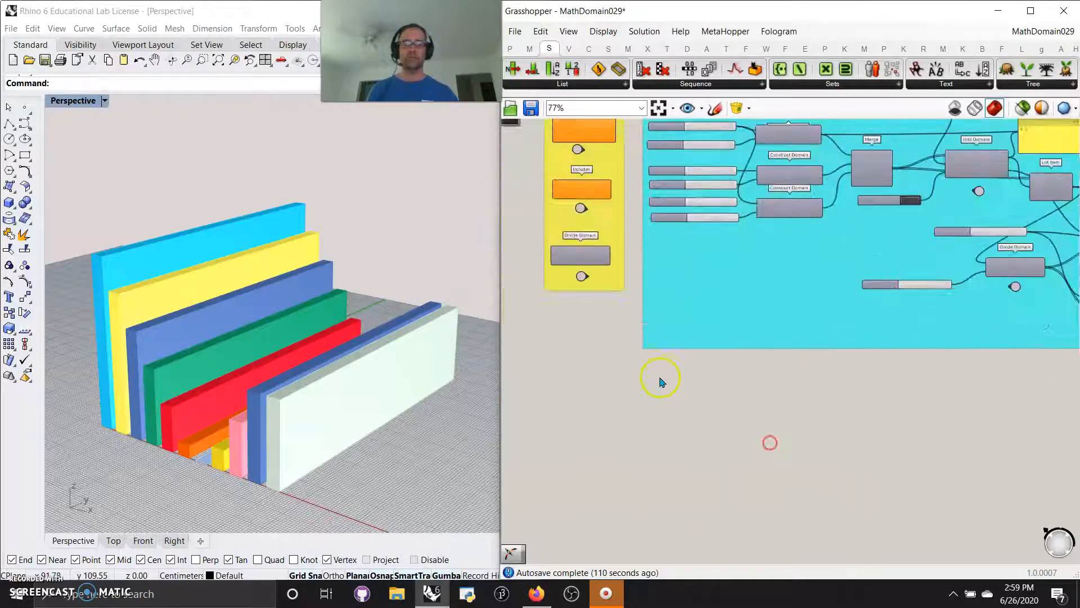
pyautogui.moveTo(687, 431); pyautogui.dragTo(606, 502, button='right')
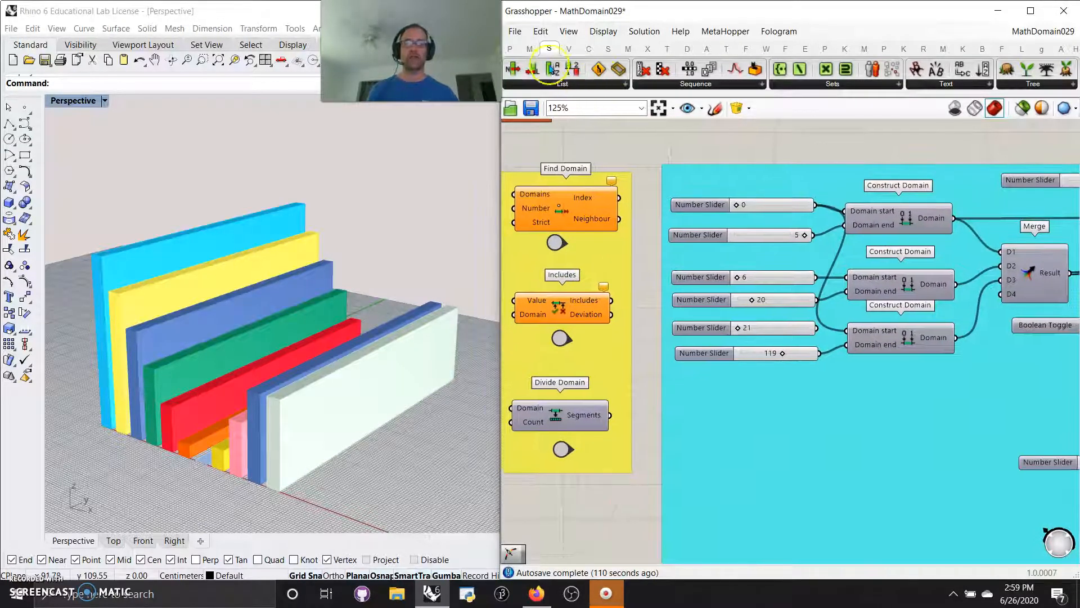
# Review the list of available Domain components, and examine how Construct Domain and Merge feed Find Domain and Divide Domain.
pyautogui.click(529, 49)
pyautogui.click(560, 85)
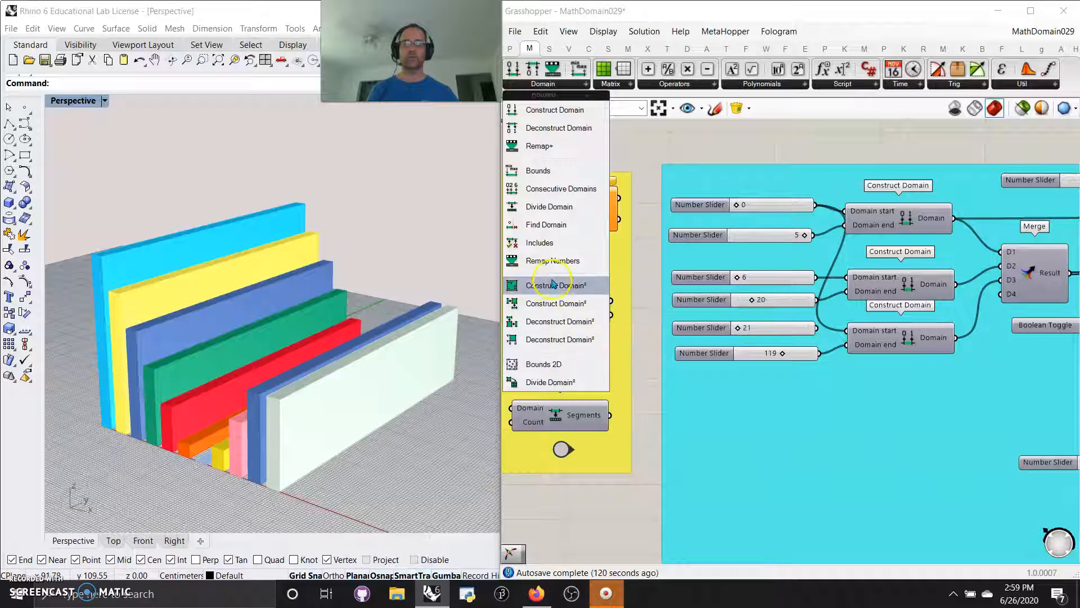
pyautogui.moveTo(828, 155); pyautogui.dragTo(762, 180, button='right')
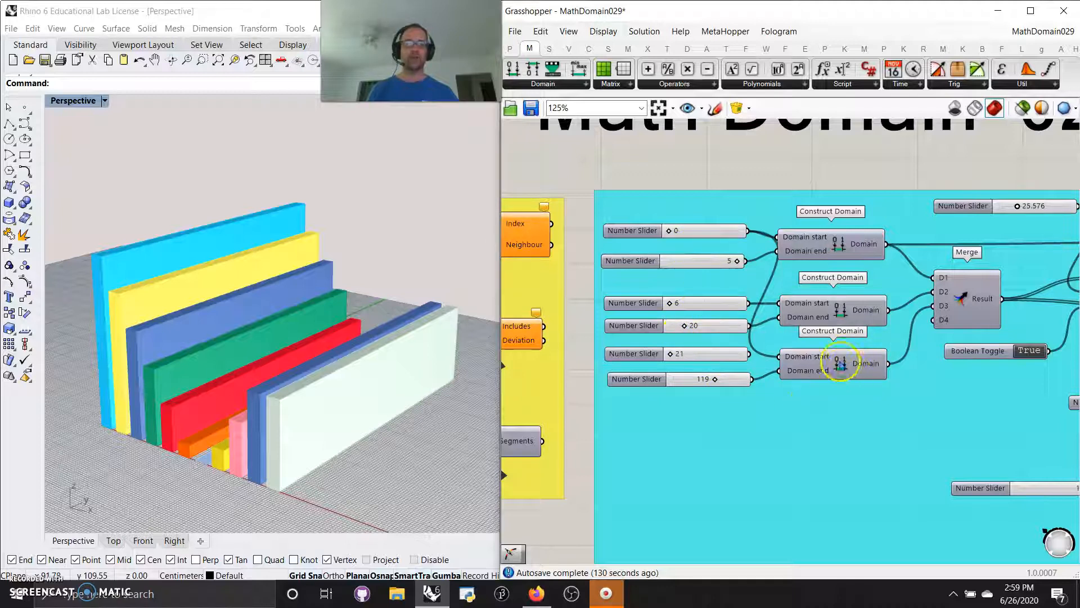
pyautogui.moveTo(915, 170); pyautogui.dragTo(684, 160, button='right')
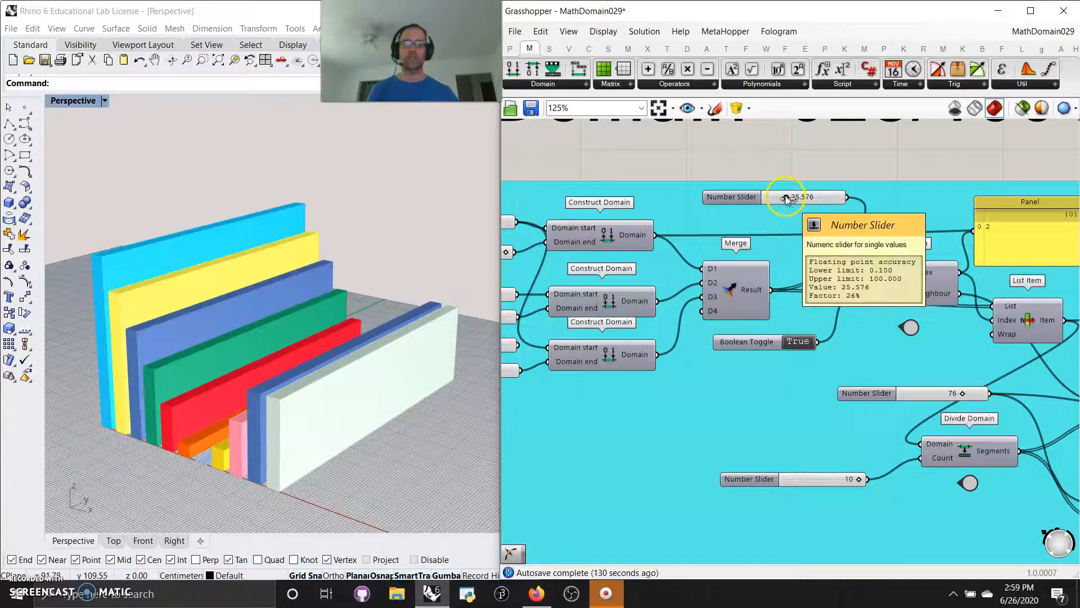
pyautogui.moveTo(950, 151); pyautogui.dragTo(784, 130, button='right')
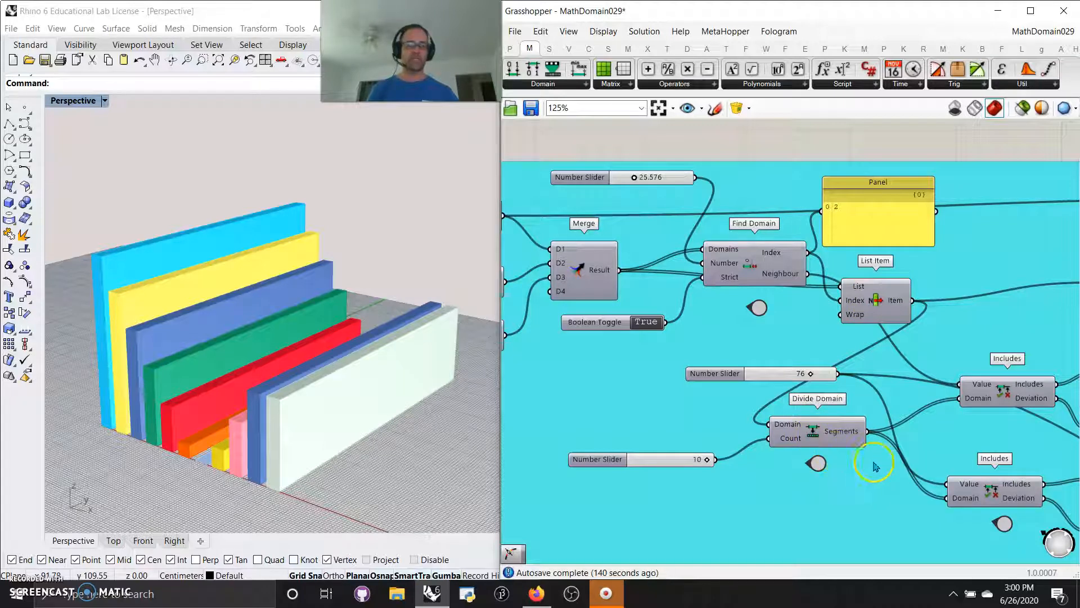
# Move the upper Includes component slightly closer to Divide Domain and enlarge its True/False output panel to show more rows.
pyautogui.moveTo(990, 398); pyautogui.dragTo(967, 382)
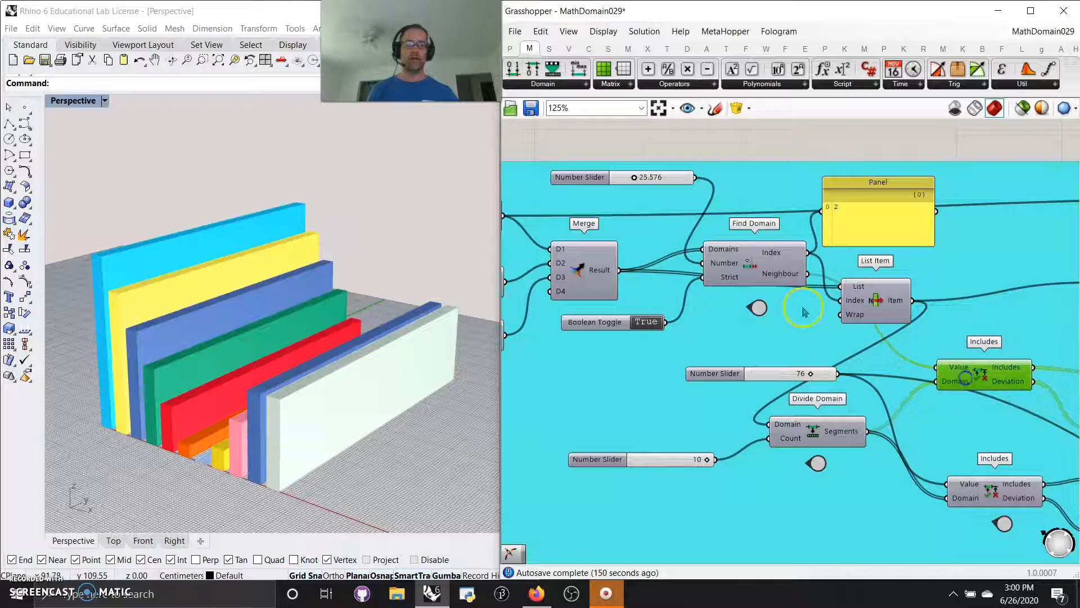
pyautogui.moveTo(776, 278)
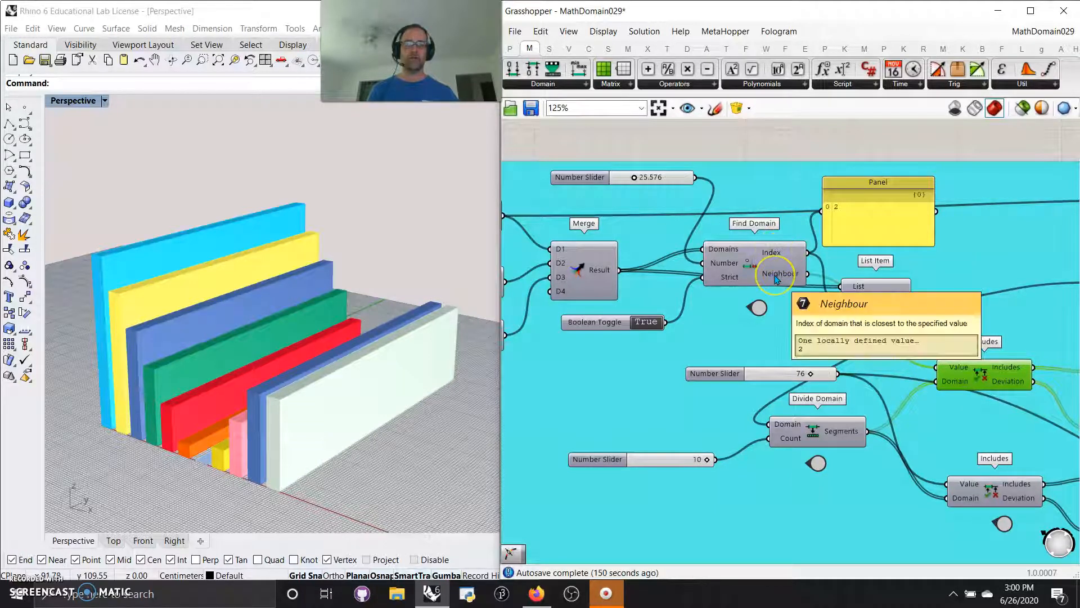
pyautogui.moveTo(991, 135); pyautogui.dragTo(710, 541, button='right')
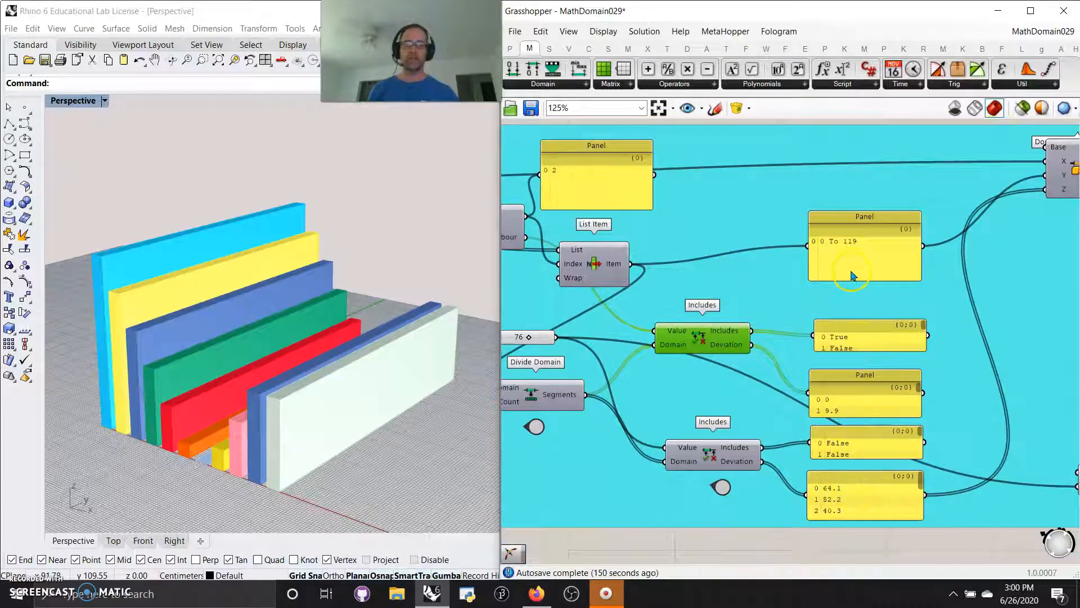
pyautogui.moveTo(860, 328); pyautogui.dragTo(866, 359)
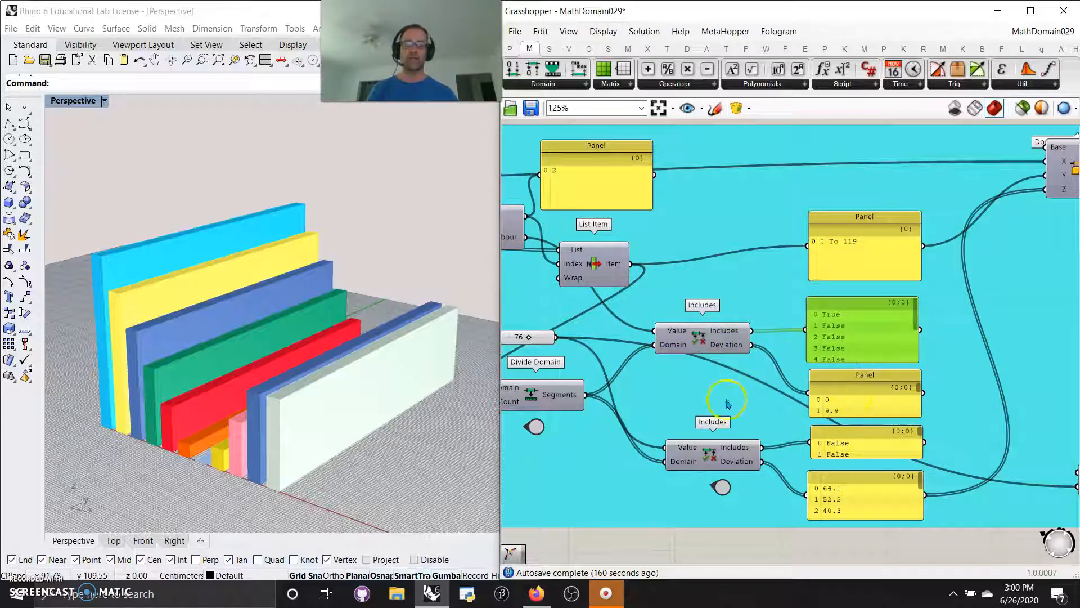
# Set the slider feeding Find Domain's Number input to 31.970.
pyautogui.moveTo(643, 362); pyautogui.dragTo(825, 375, button='right')
pyautogui.moveTo(711, 330); pyautogui.dragTo(764, 354, button='right')
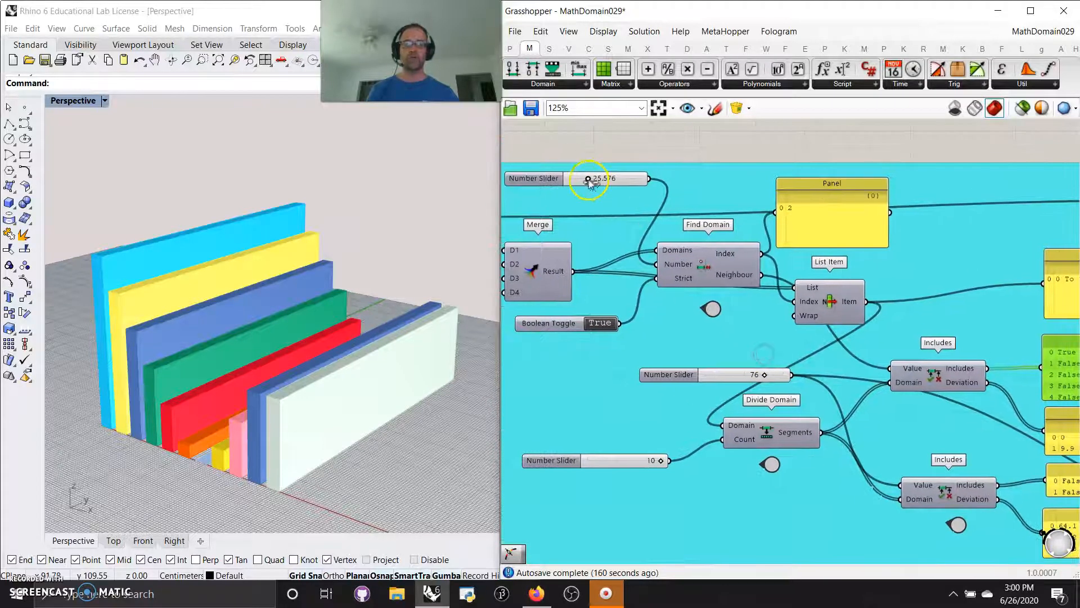
pyautogui.moveTo(596, 182)
pyautogui.mouseDown()
pyautogui.moveTo(571, 184)
pyautogui.moveTo(589, 182)
pyautogui.mouseUp()
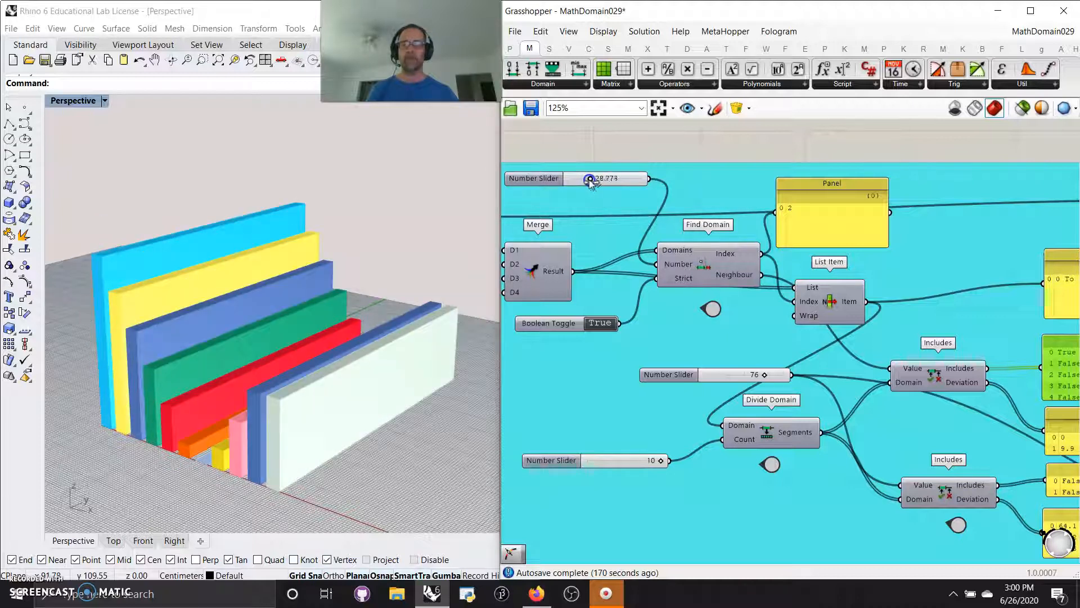
pyautogui.moveTo(591, 182)
pyautogui.mouseDown()
pyautogui.moveTo(571, 183)
pyautogui.moveTo(592, 182)
pyautogui.mouseUp()
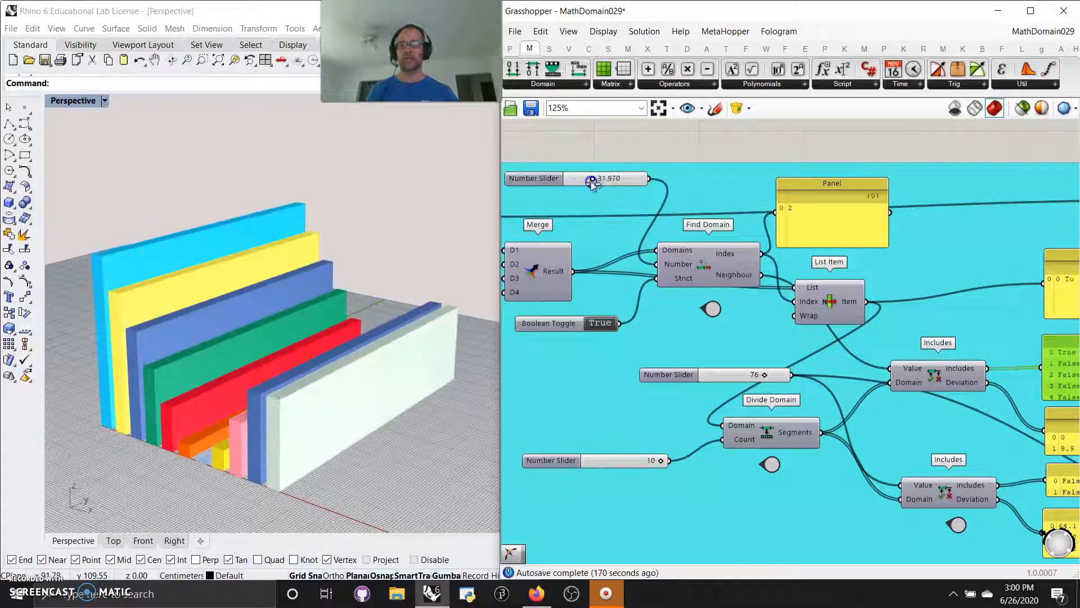
# Trace the integer value slider's connections through the Includes components and their panels to Construct Domain and Range.
pyautogui.moveTo(670, 350); pyautogui.dragTo(669, 225, button='right')
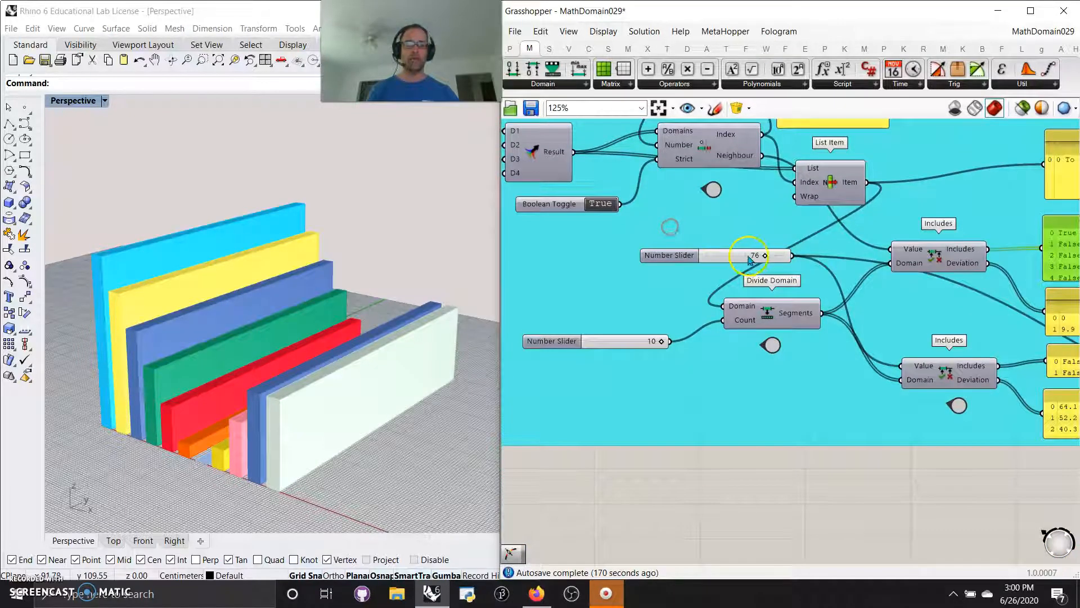
pyautogui.moveTo(879, 343); pyautogui.dragTo(696, 346, button='right')
pyautogui.moveTo(959, 379); pyautogui.dragTo(662, 338, button='right')
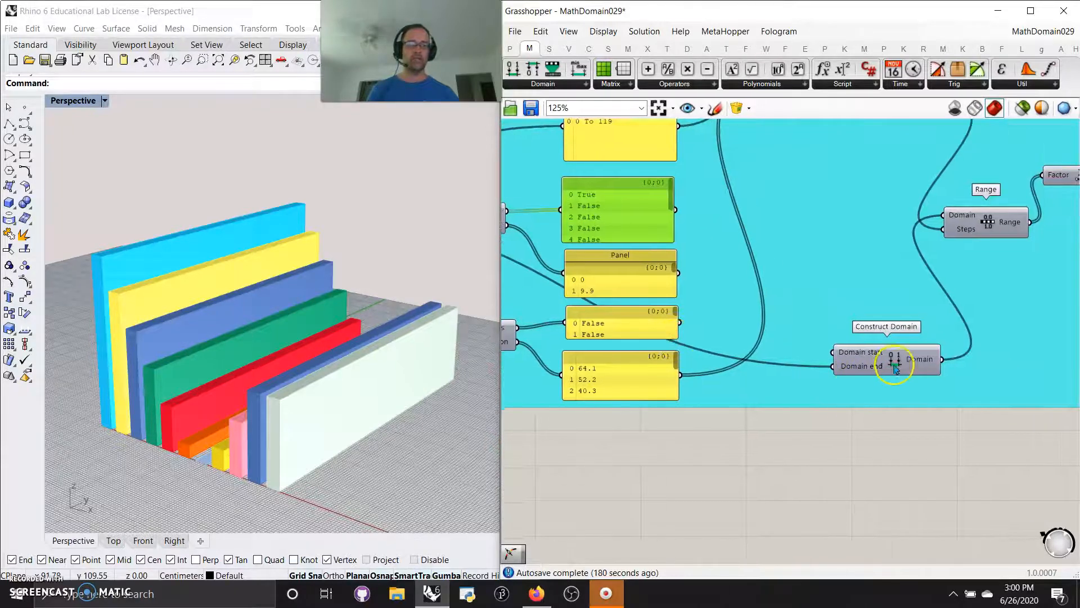
pyautogui.moveTo(900, 293); pyautogui.dragTo(796, 355, button='right')
pyautogui.moveTo(964, 301); pyautogui.dragTo(707, 415, button='right')
pyautogui.moveTo(612, 423); pyautogui.dragTo(936, 364, button='right')
pyautogui.moveTo(675, 486); pyautogui.dragTo(1055, 401, button='right')
pyautogui.moveTo(717, 359); pyautogui.dragTo(817, 451, button='right')
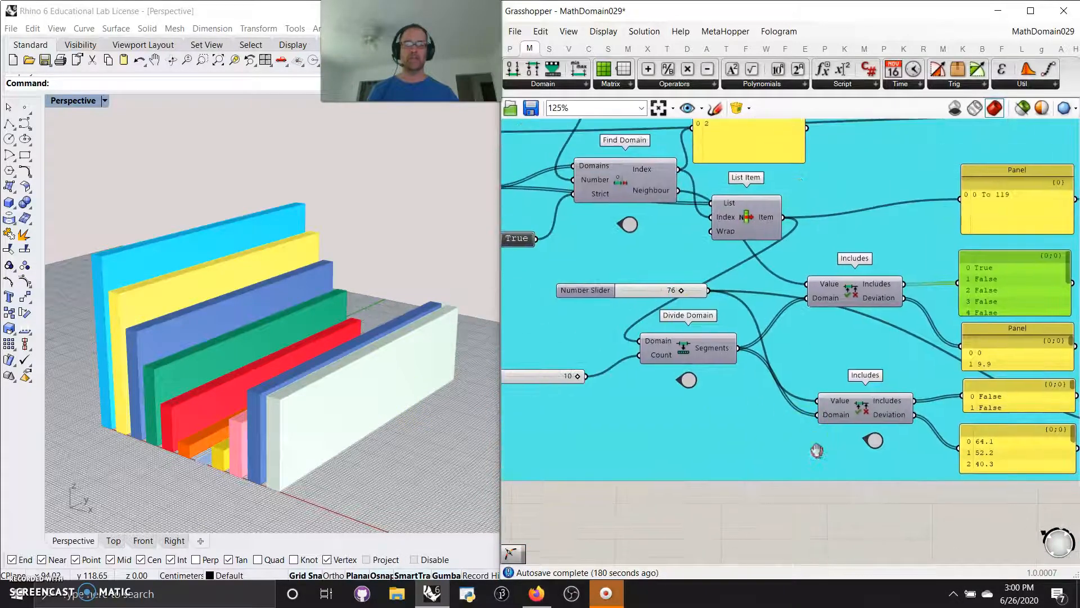
pyautogui.moveTo(717, 300); pyautogui.dragTo(836, 417)
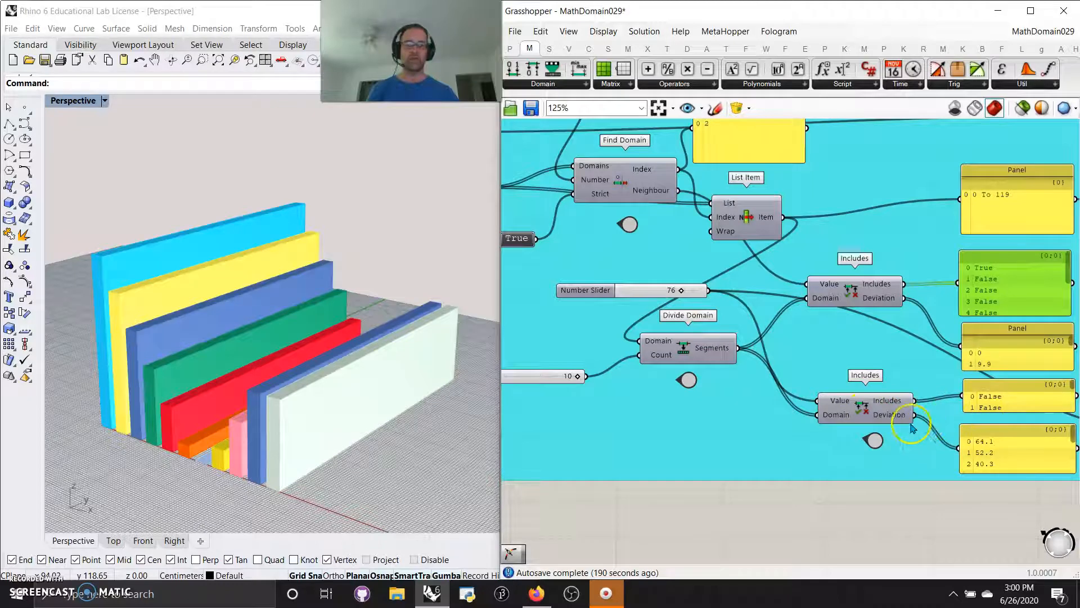
# Examine how the panels feed the Domain Box and how its output continues to List Length and Range.
pyautogui.moveTo(928, 533); pyautogui.dragTo(752, 573, button='right')
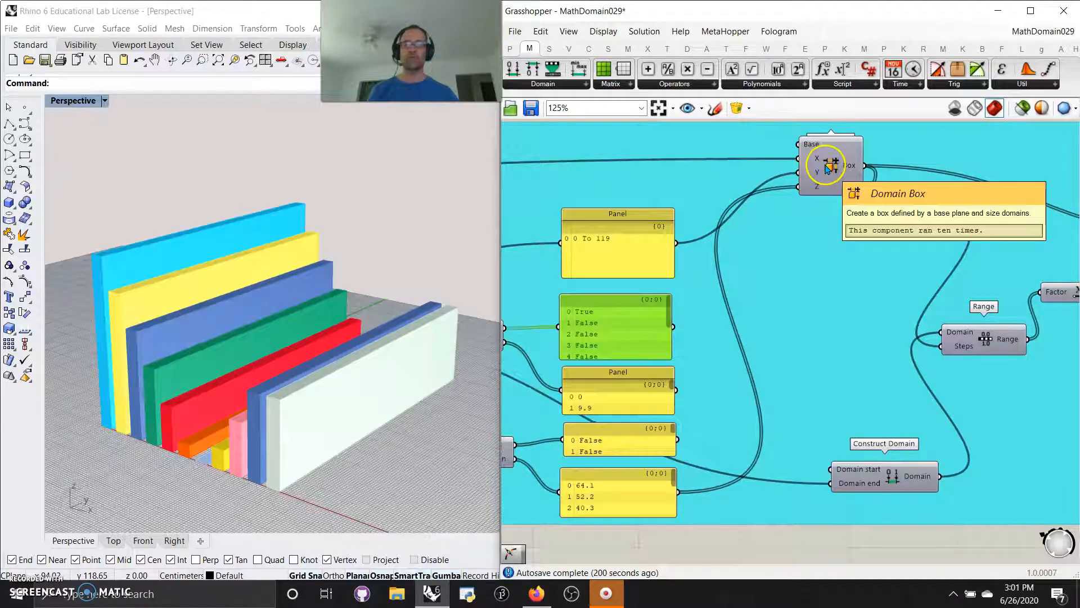
pyautogui.scroll(-5, 776, 248)
pyautogui.moveTo(691, 285); pyautogui.dragTo(869, 313, button='right')
pyautogui.scroll(5, 687, 268)
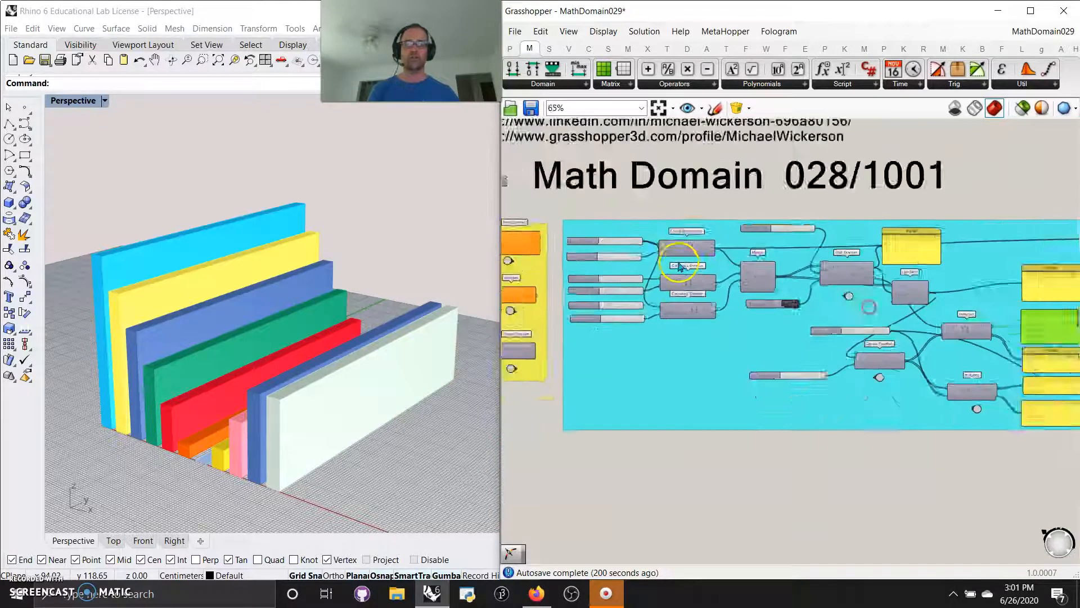
pyautogui.scroll(-3, 809, 293)
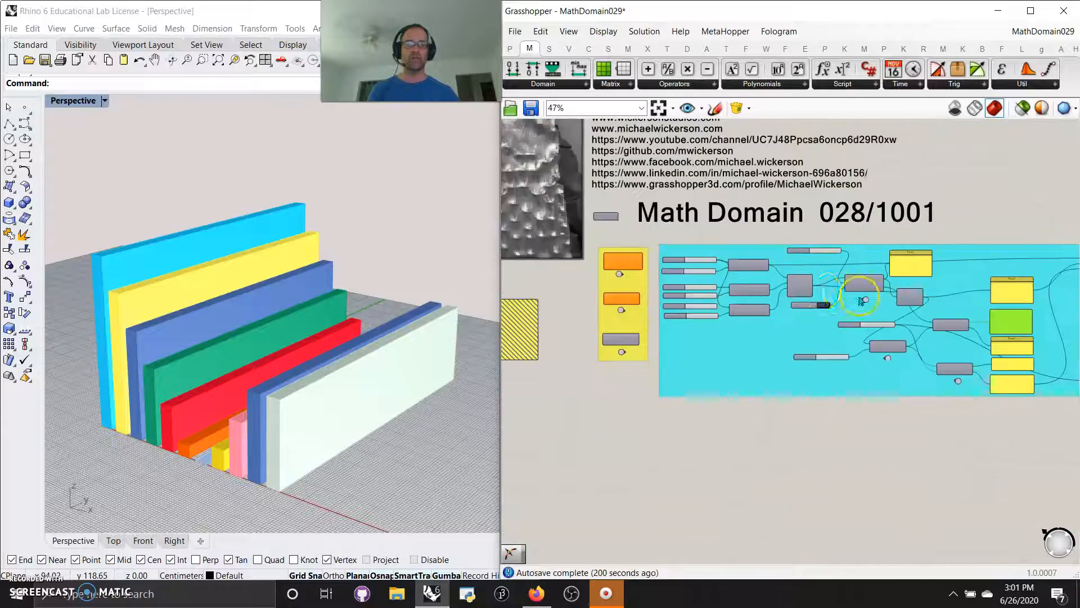
pyautogui.scroll(3, 897, 292)
pyautogui.scroll(-5, 917, 298)
pyautogui.moveTo(985, 261); pyautogui.dragTo(769, 223, button='right')
pyautogui.scroll(2, 903, 266)
pyautogui.scroll(5, 765, 255)
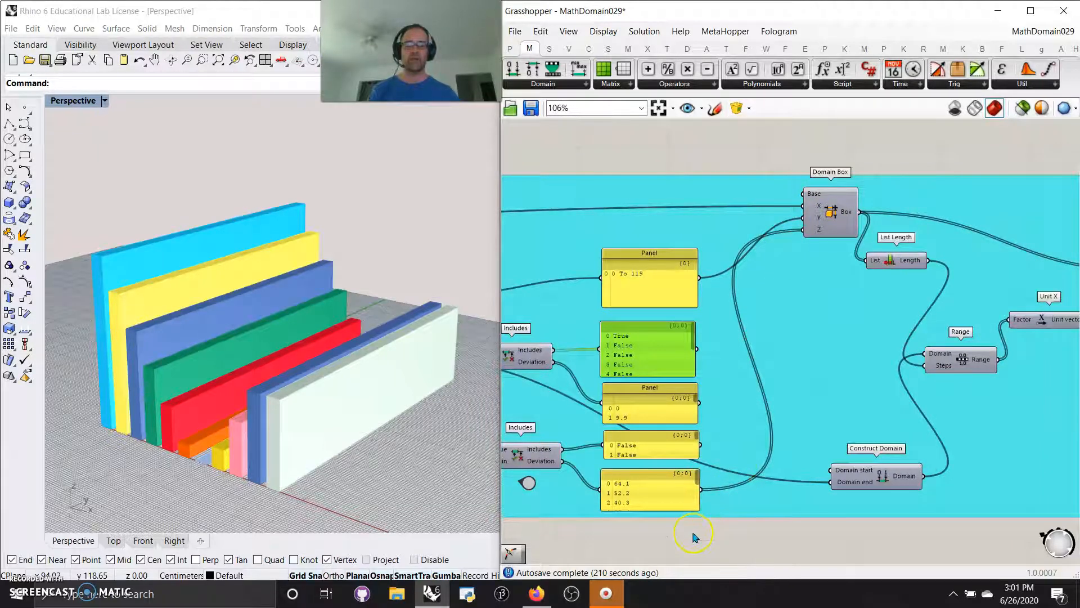
# Test the boxes by setting the Includes value slider to 60, then 81, and the Find Domain number slider to 15.046, then 57.357.
pyautogui.moveTo(695, 537); pyautogui.dragTo(887, 507, button='right')
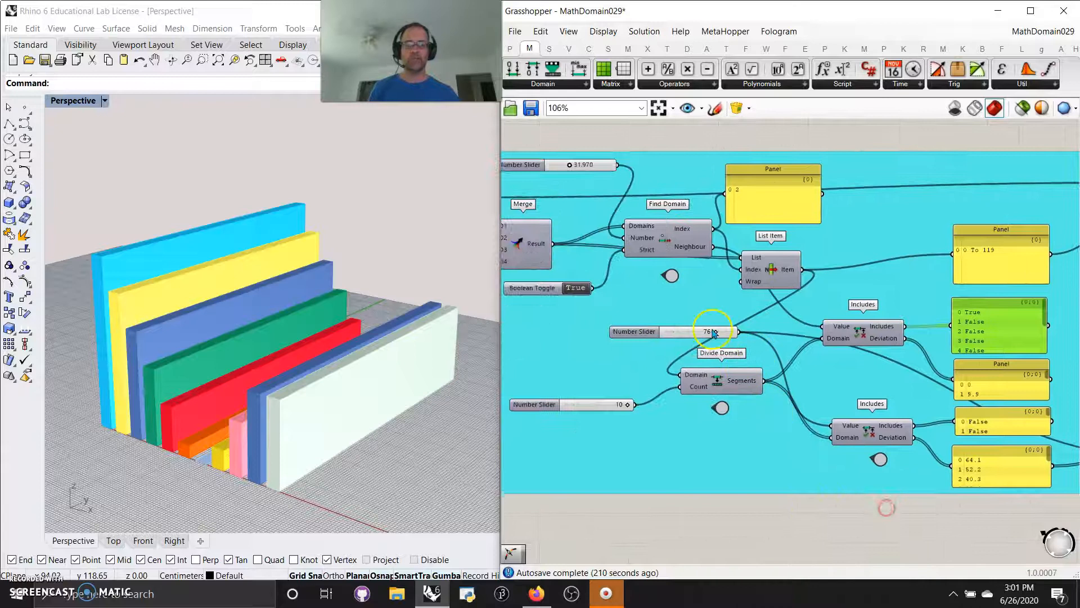
pyautogui.moveTo(715, 331)
pyautogui.mouseDown()
pyautogui.moveTo(659, 342)
pyautogui.moveTo(735, 347)
pyautogui.moveTo(666, 348)
pyautogui.moveTo(720, 348)
pyautogui.mouseUp()
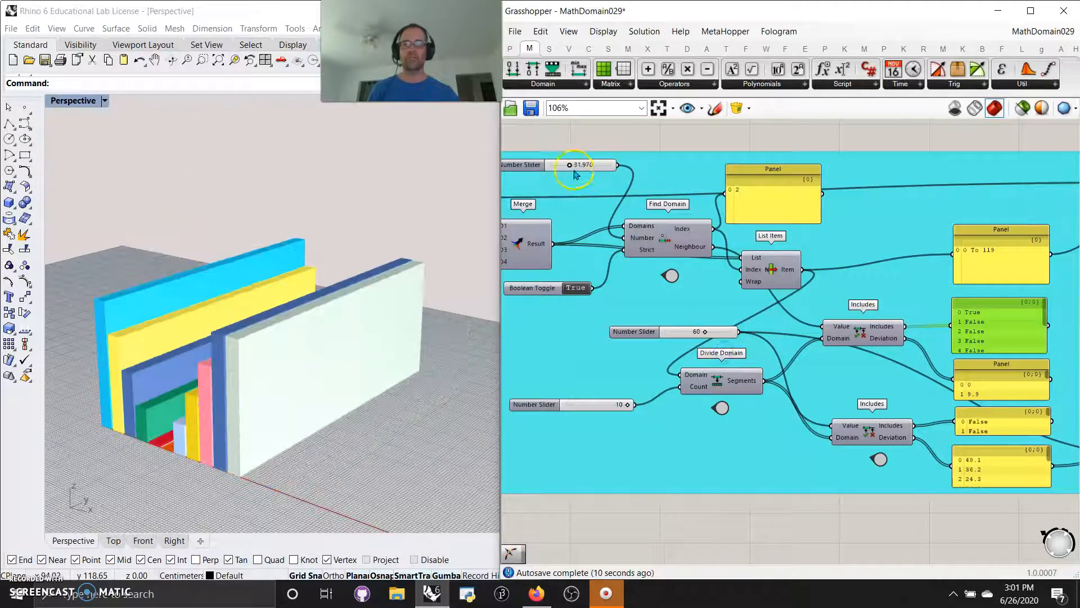
pyautogui.moveTo(567, 168); pyautogui.dragTo(561, 172)
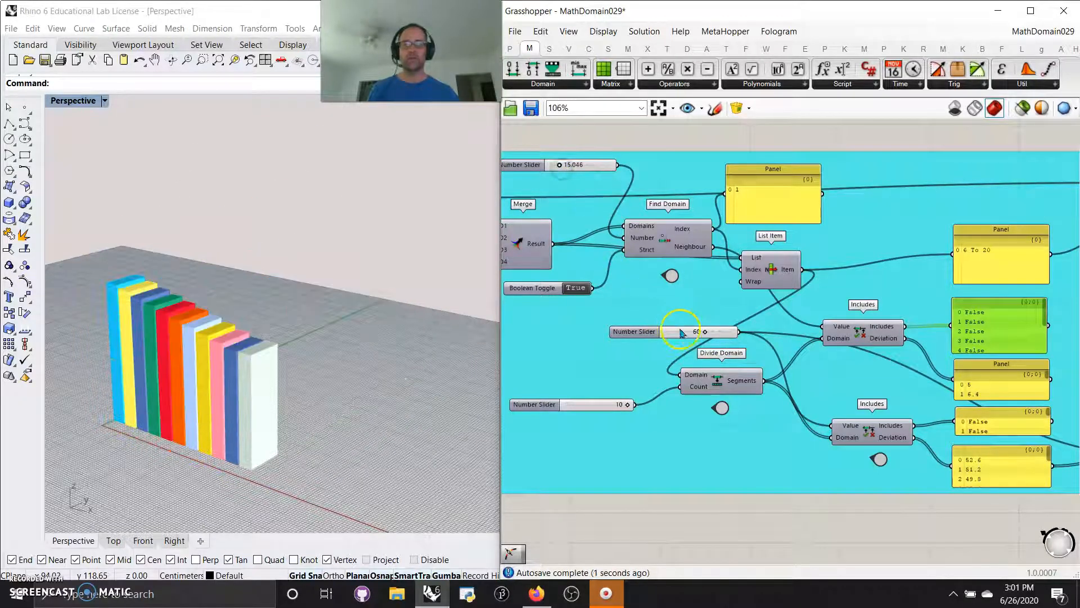
pyautogui.moveTo(705, 333)
pyautogui.mouseDown()
pyautogui.moveTo(691, 334)
pyautogui.moveTo(719, 333)
pyautogui.mouseUp()
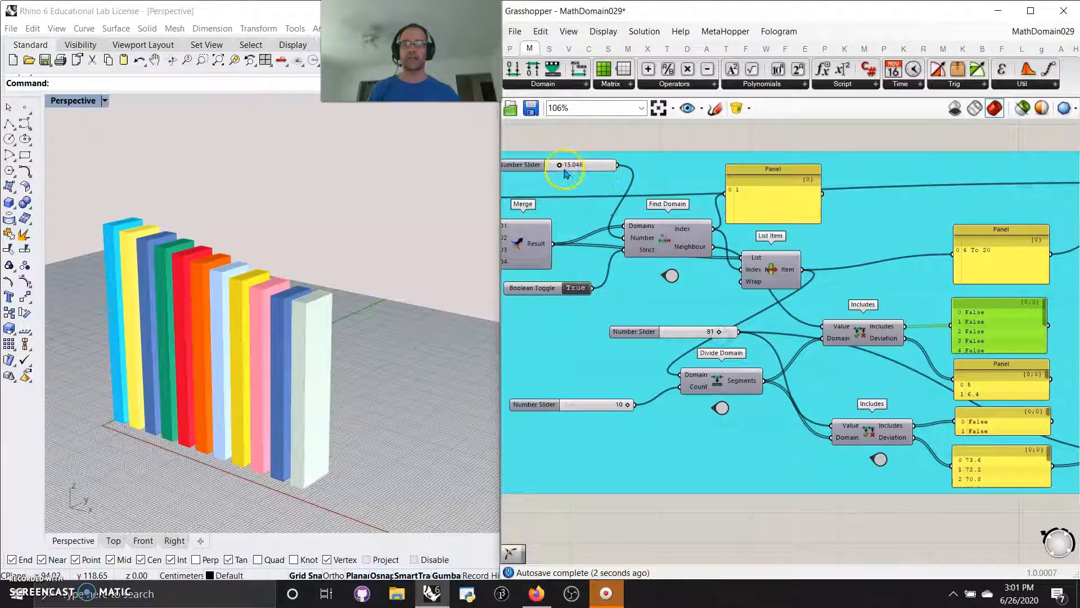
pyautogui.moveTo(561, 169); pyautogui.dragTo(587, 171)
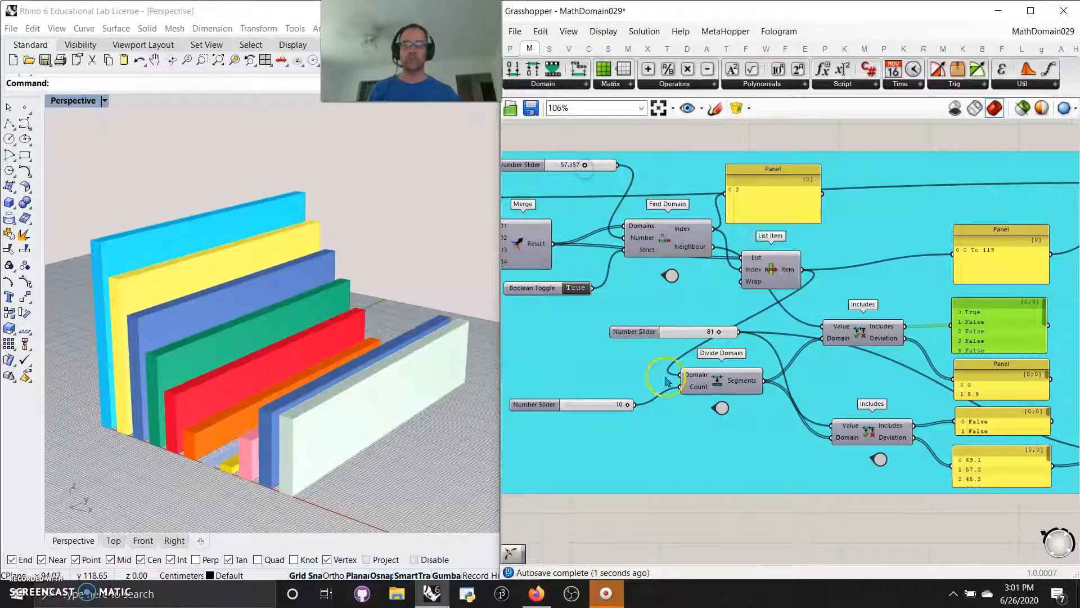
# Set the slider feeding Divide Domain's Count input to 9.
pyautogui.moveTo(629, 406)
pyautogui.mouseDown()
pyautogui.moveTo(576, 408)
pyautogui.moveTo(626, 417)
pyautogui.mouseUp()
pyautogui.moveTo(414, 425); pyautogui.dragTo(375, 474, button='right')
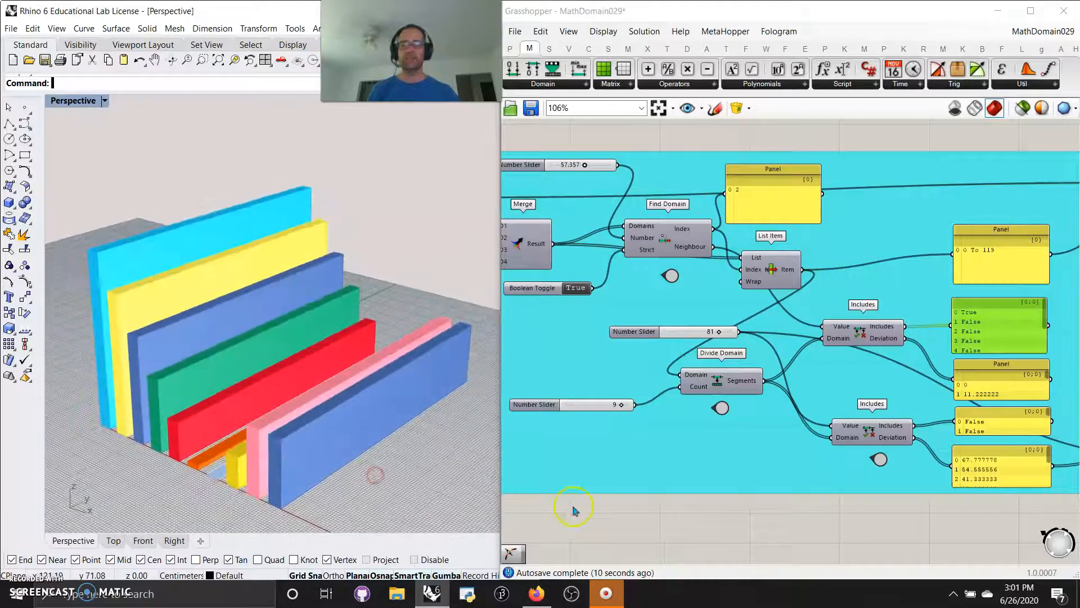
# Follow the jump links between the yellow group's Includes, Find Domain and Divide Domain components and their counterparts in the main definition.
pyautogui.scroll(-4, 692, 497)
pyautogui.moveTo(840, 524); pyautogui.dragTo(679, 542, button='right')
pyautogui.scroll(4, 740, 522)
pyautogui.moveTo(796, 509)
pyautogui.mouseDown(button='right')
pyautogui.moveTo(766, 533)
pyautogui.moveTo(927, 529)
pyautogui.mouseUp(button='right')
pyautogui.moveTo(721, 511); pyautogui.dragTo(977, 516, button='right')
pyautogui.doubleClick(623, 452)
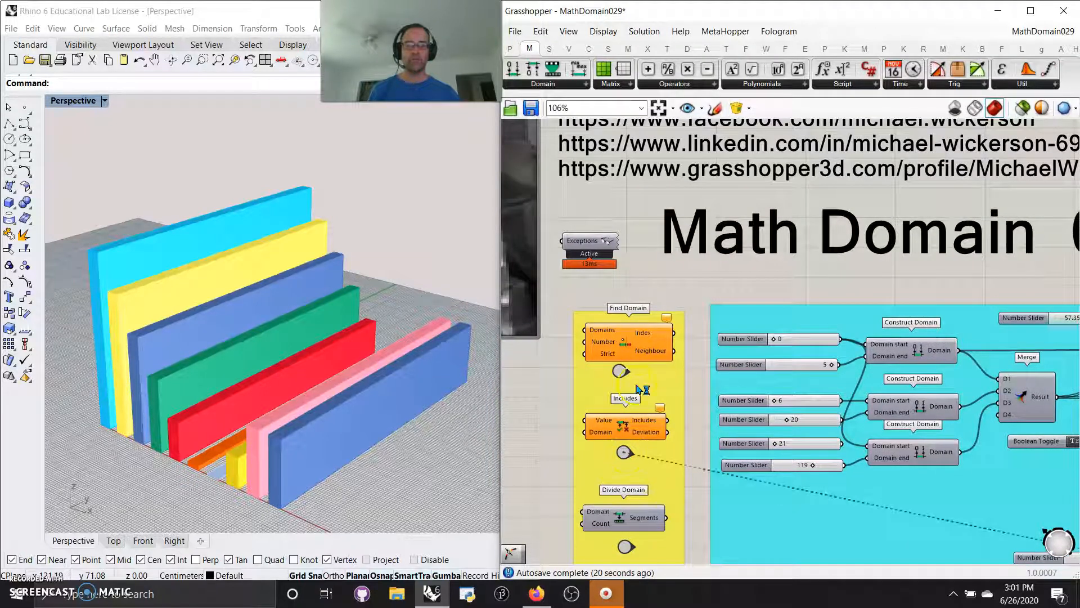
pyautogui.doubleClick(620, 373)
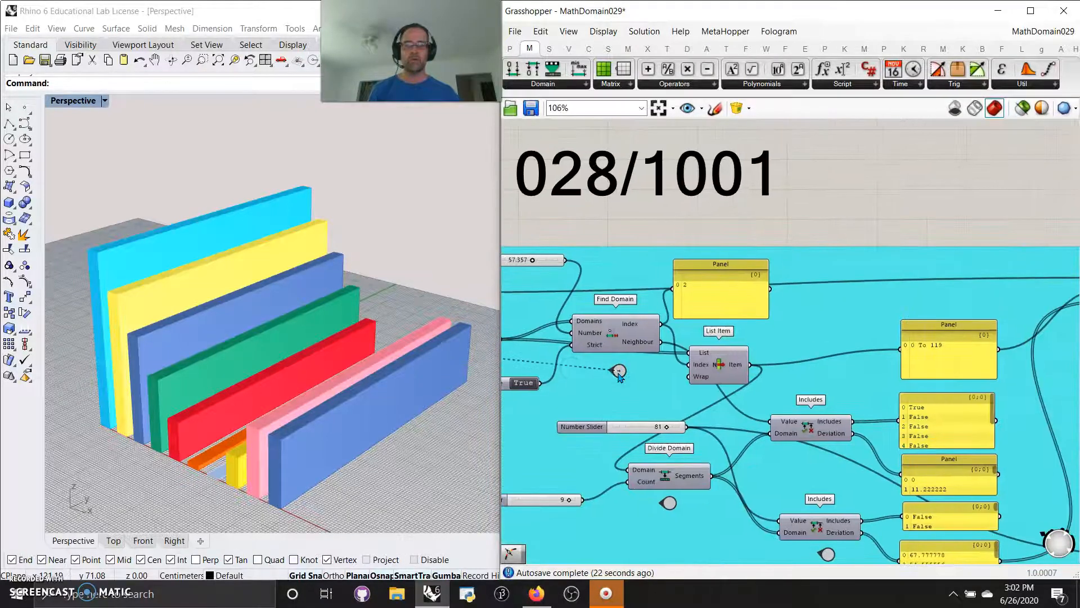
pyautogui.click(669, 503)
pyautogui.doubleClick(668, 503)
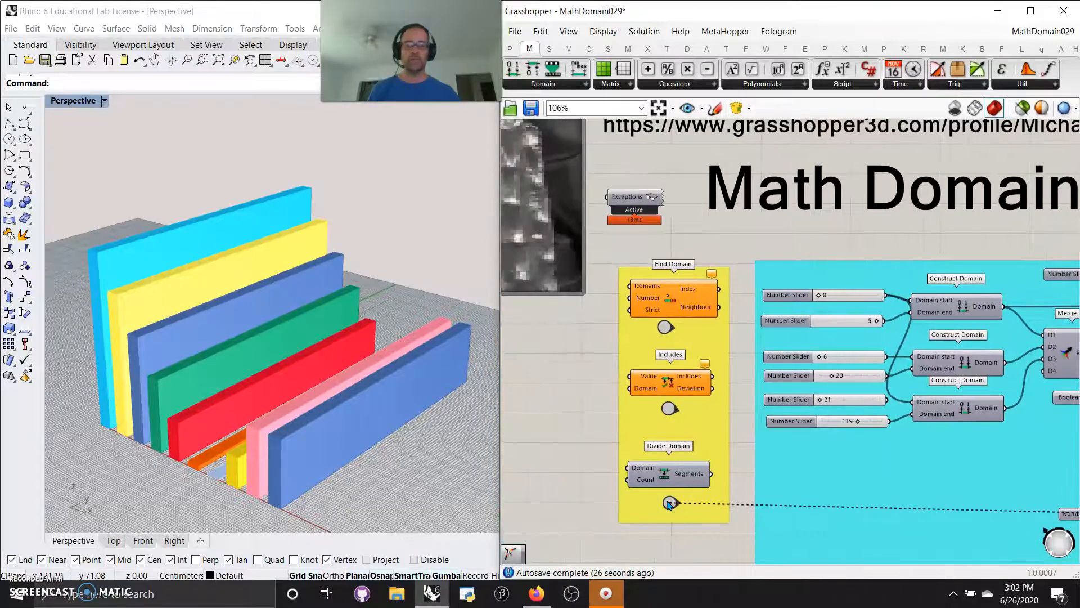
pyautogui.doubleClick(669, 503)
# Examine the chain after the Domain Box and how the exploded tree's branches feed the Custom Preview components alongside their gradients.
pyautogui.moveTo(1009, 224); pyautogui.dragTo(588, 184, button='right')
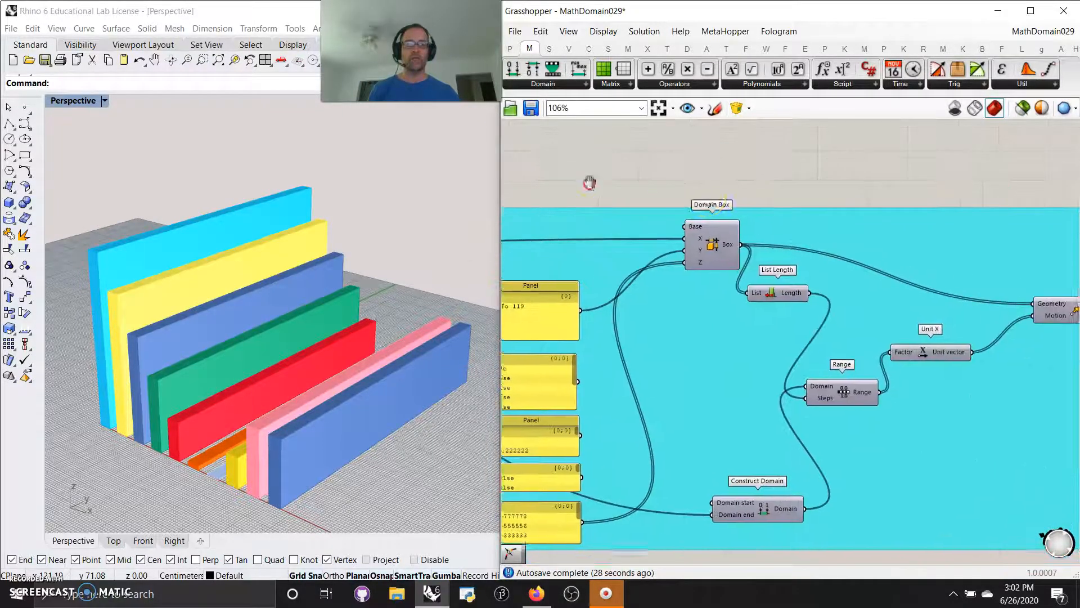
pyautogui.moveTo(936, 231); pyautogui.dragTo(584, 154, button='right')
pyautogui.moveTo(863, 381); pyautogui.dragTo(656, 386, button='right')
pyautogui.scroll(-3, 656, 386)
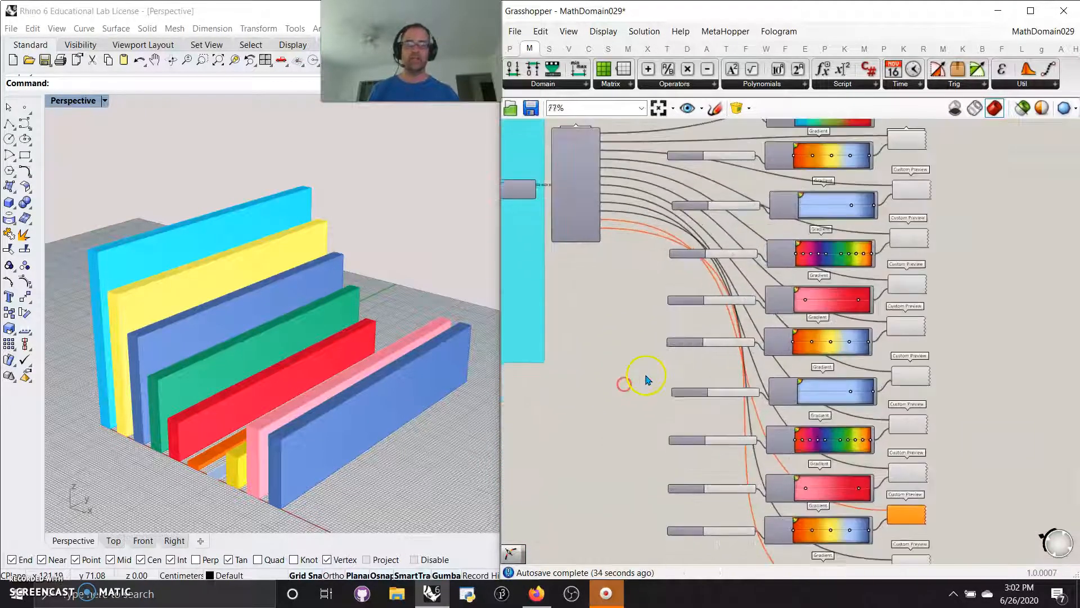
pyautogui.scroll(3, 645, 382)
pyautogui.moveTo(623, 413); pyautogui.dragTo(605, 465, button='right')
pyautogui.scroll(-1, 615, 459)
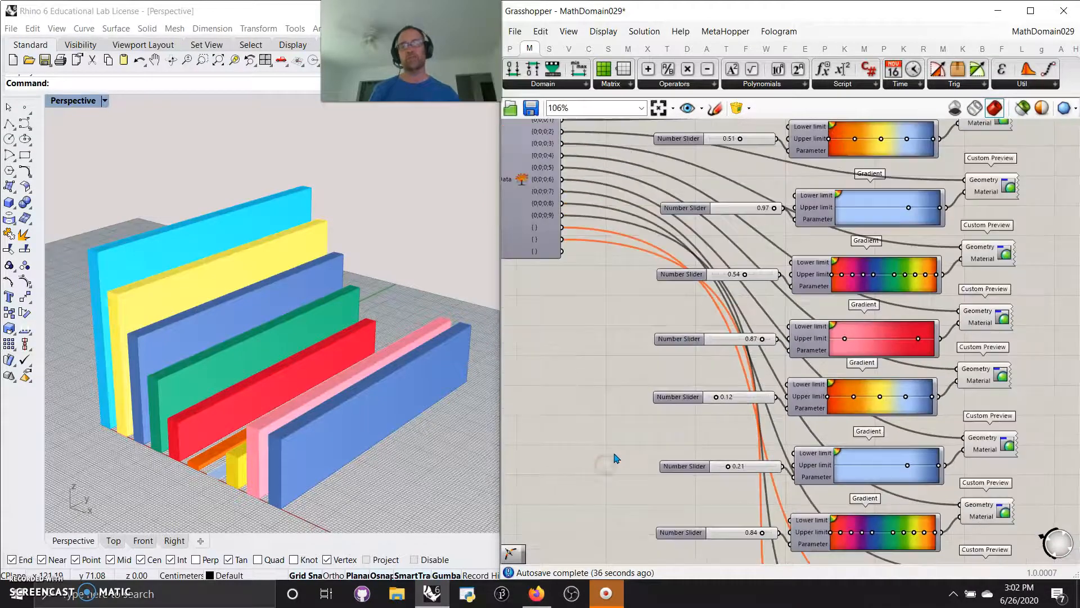
pyautogui.scroll(-3, 587, 450)
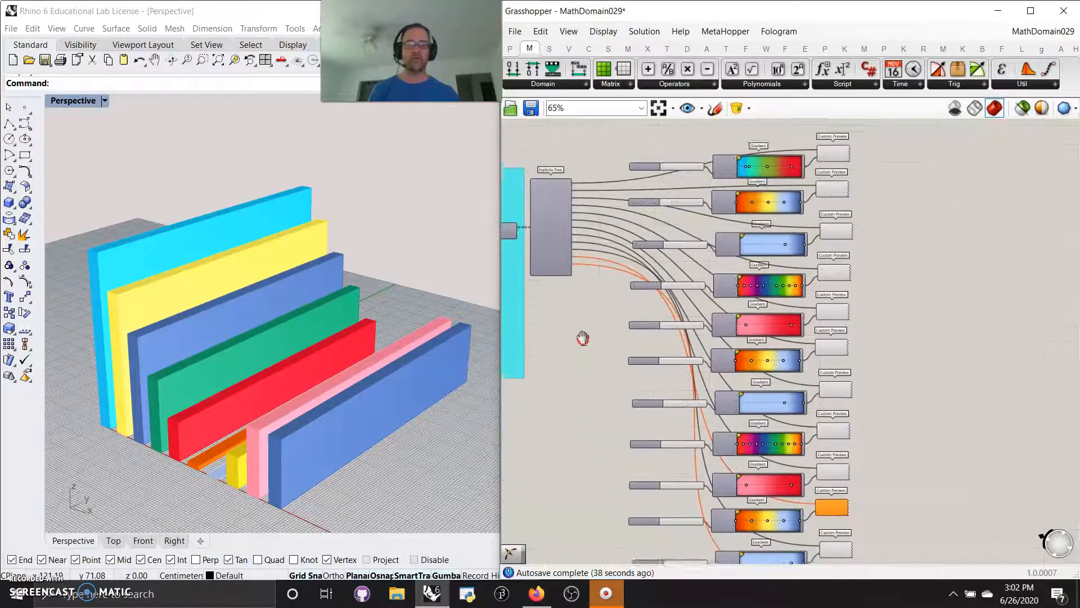
pyautogui.moveTo(585, 338); pyautogui.dragTo(604, 385, button='right')
pyautogui.scroll(-2, 626, 396)
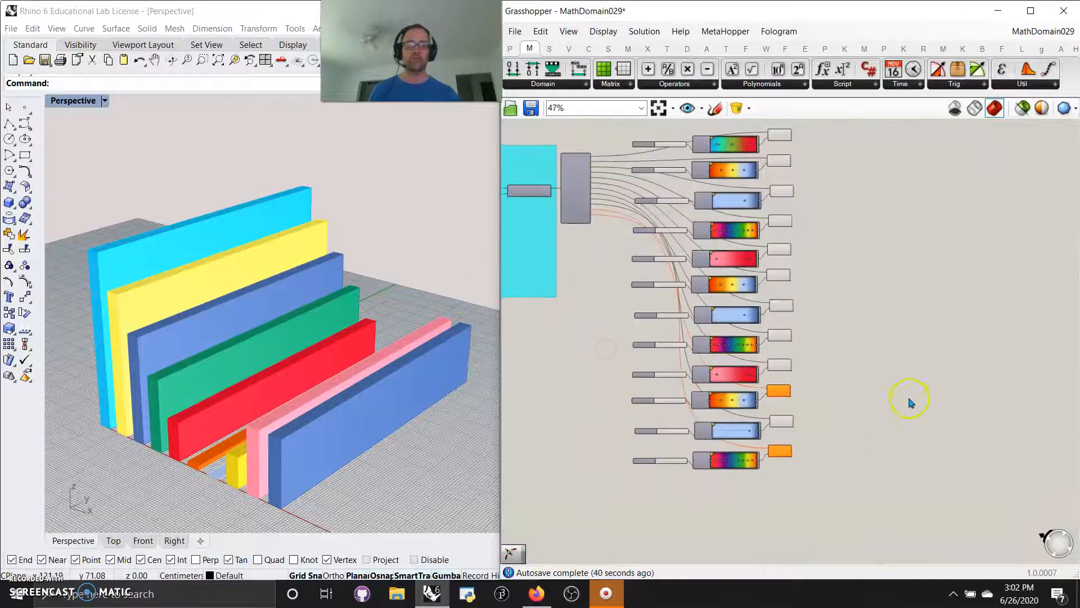
pyautogui.moveTo(855, 386); pyautogui.dragTo(883, 453, button='right')
# Highlight the Custom Preview components and their gradients and sliders as one set, and clear the selection.
pyautogui.moveTo(790, 554); pyautogui.dragTo(731, 213)
pyautogui.click(676, 177)
pyautogui.moveTo(570, 359); pyautogui.dragTo(672, 319, button='right')
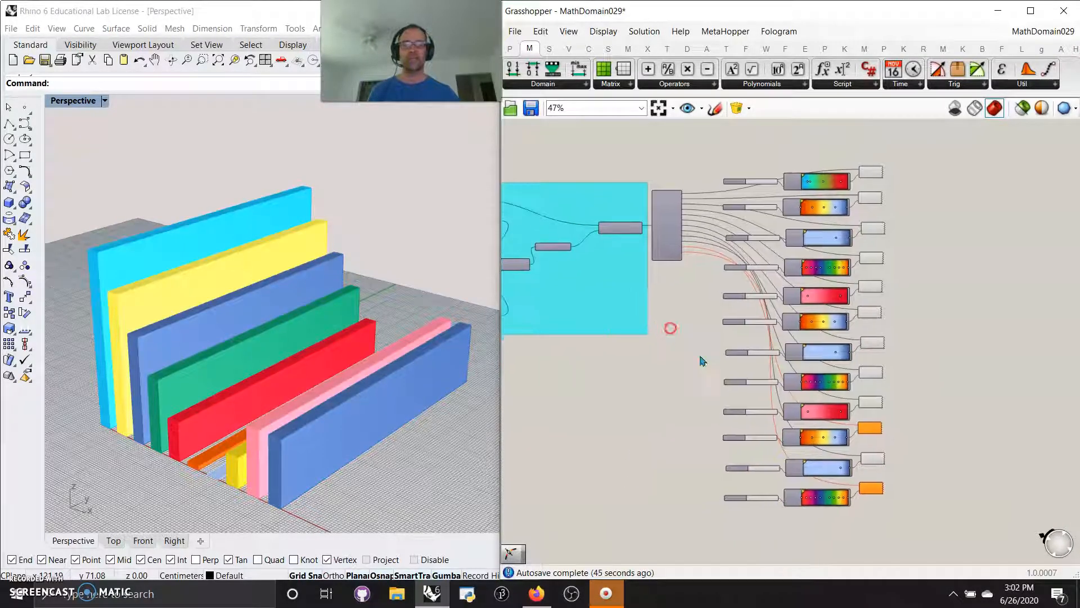
pyautogui.moveTo(889, 522); pyautogui.dragTo(666, 169)
pyautogui.click(629, 351)
# Try drawing preview geometry for selected objects only, restore the full preview, and highlight the Custom Preview column.
pyautogui.click(1023, 108)
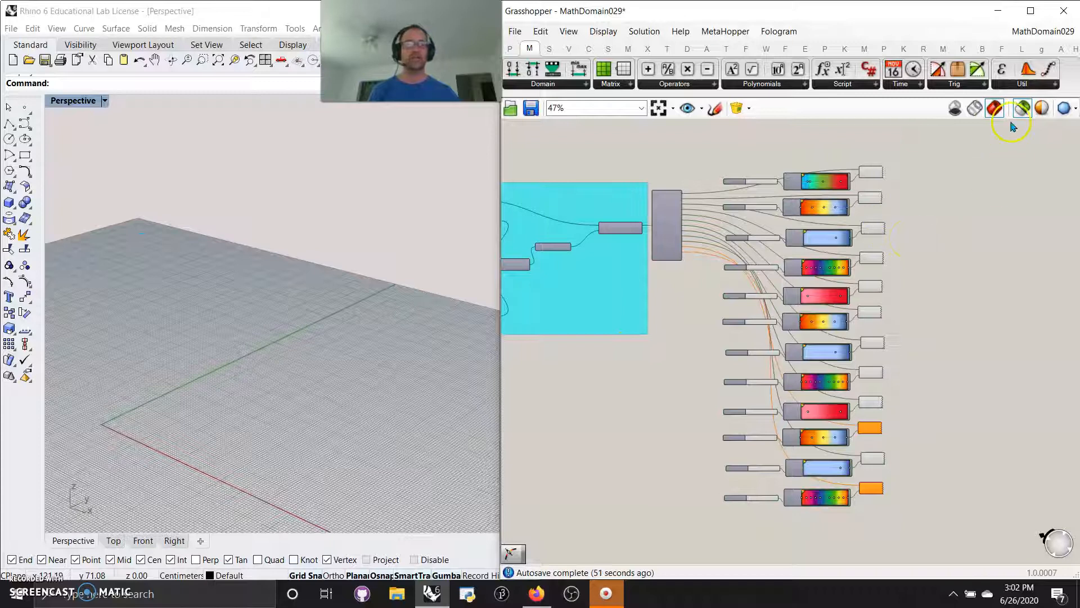
pyautogui.click(1019, 111)
pyautogui.click(834, 295)
pyautogui.click(854, 255)
pyautogui.moveTo(892, 509); pyautogui.dragTo(866, 160)
pyautogui.click(656, 415)
# Review the whole definition and the list of Domain components that includes Divide Domain, Find Domain and Includes.
pyautogui.scroll(-6, 618, 417)
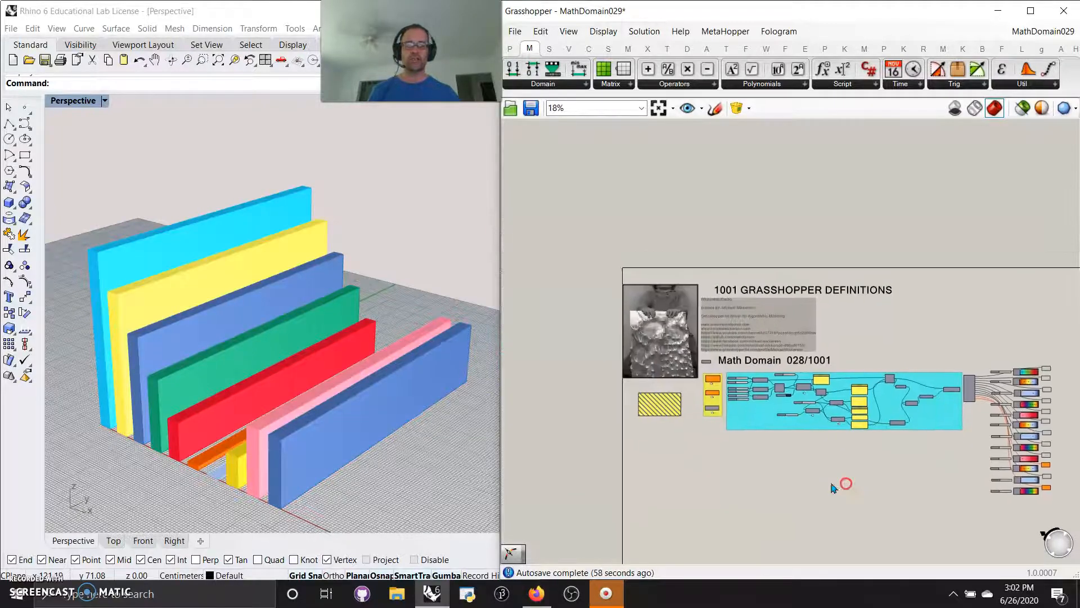
pyautogui.scroll(2, 780, 481)
pyautogui.moveTo(768, 447); pyautogui.dragTo(701, 422, button='right')
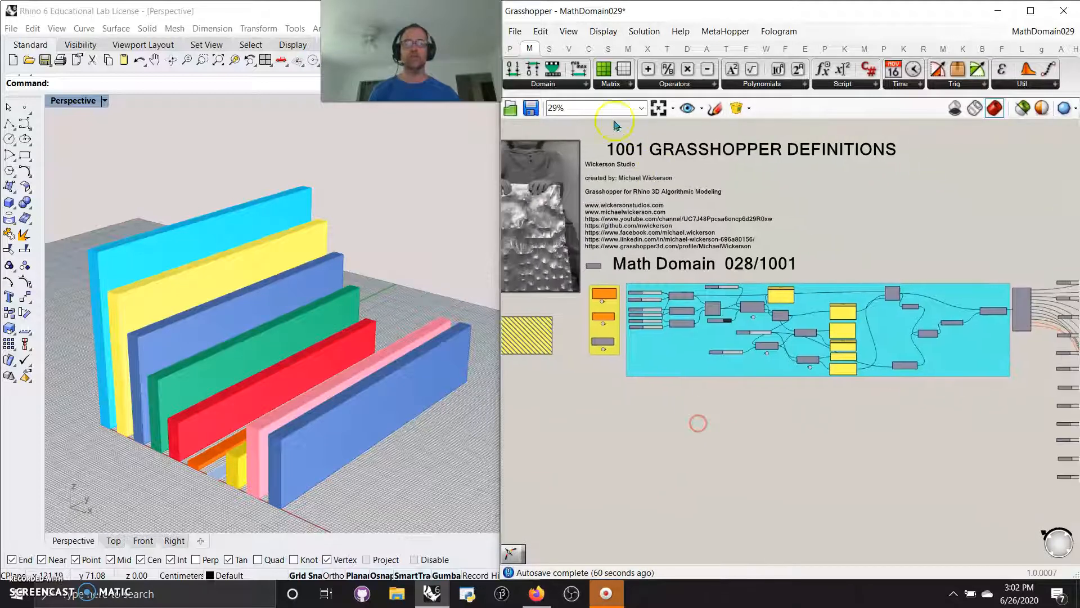
pyautogui.click(558, 88)
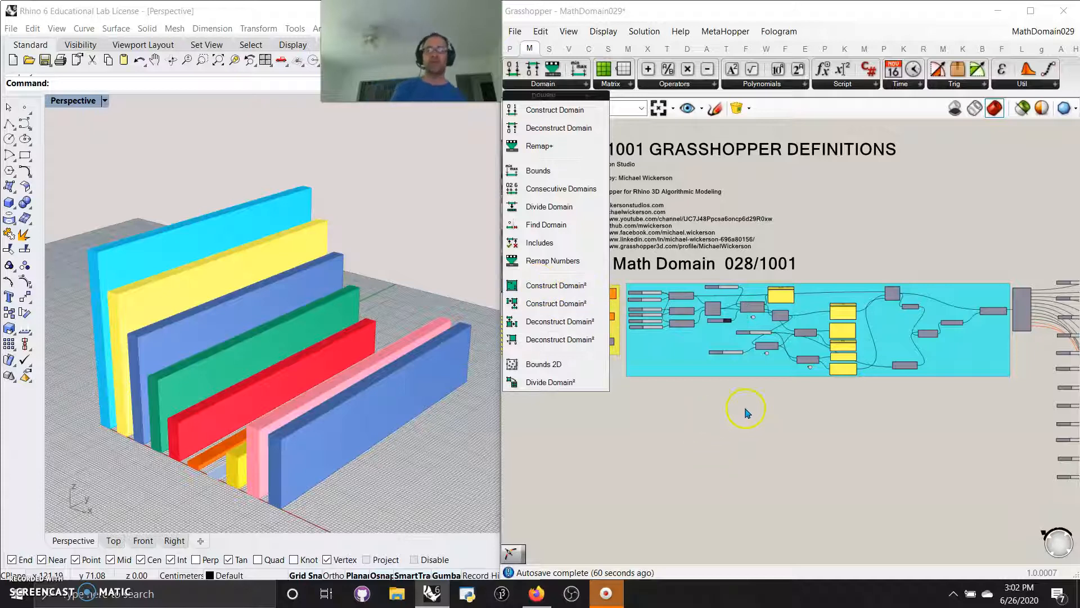
pyautogui.click(652, 419)
# Set the third Construct Domain's end slider to 64, keeping the second Construct Domain's end slider at 20.
pyautogui.scroll(5, 670, 464)
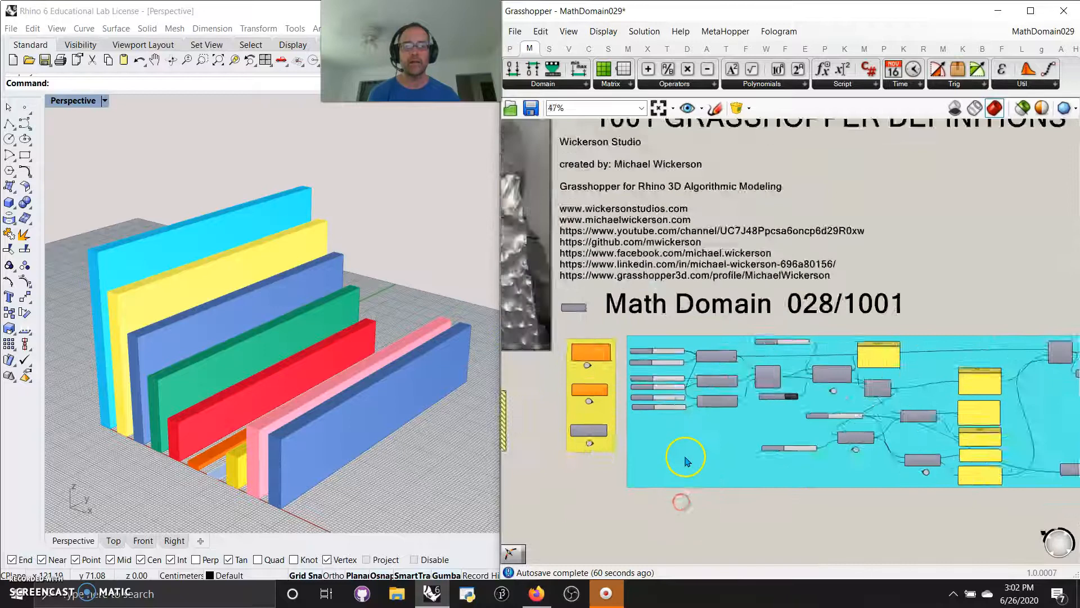
pyautogui.scroll(3, 686, 437)
pyautogui.moveTo(656, 372); pyautogui.dragTo(627, 360)
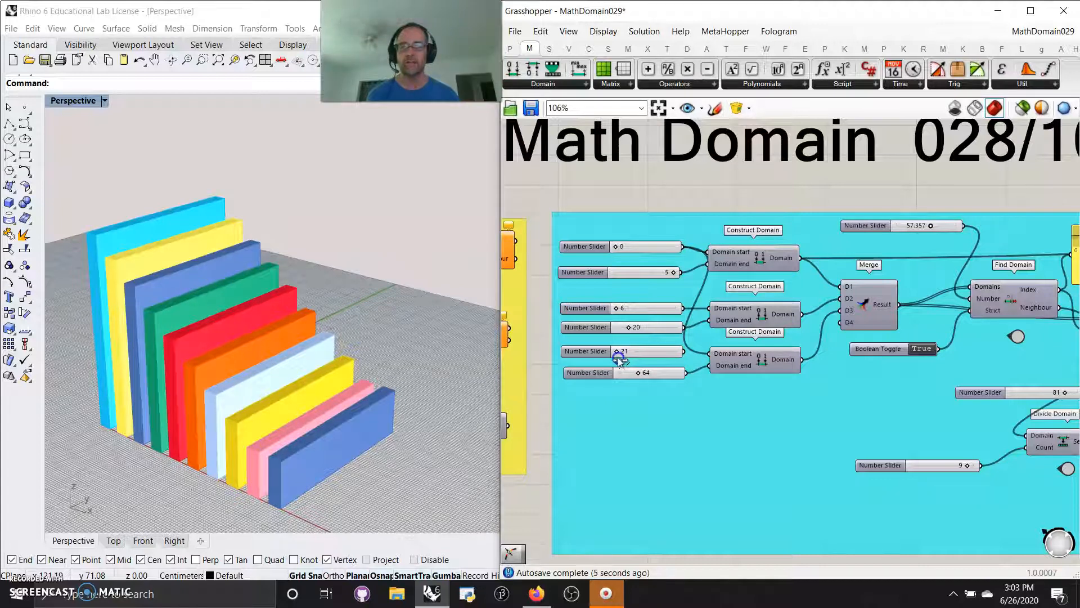
pyautogui.click(627, 330)
pyautogui.moveTo(643, 330)
pyautogui.mouseDown()
pyautogui.moveTo(688, 336)
pyautogui.moveTo(634, 342)
pyautogui.mouseUp()
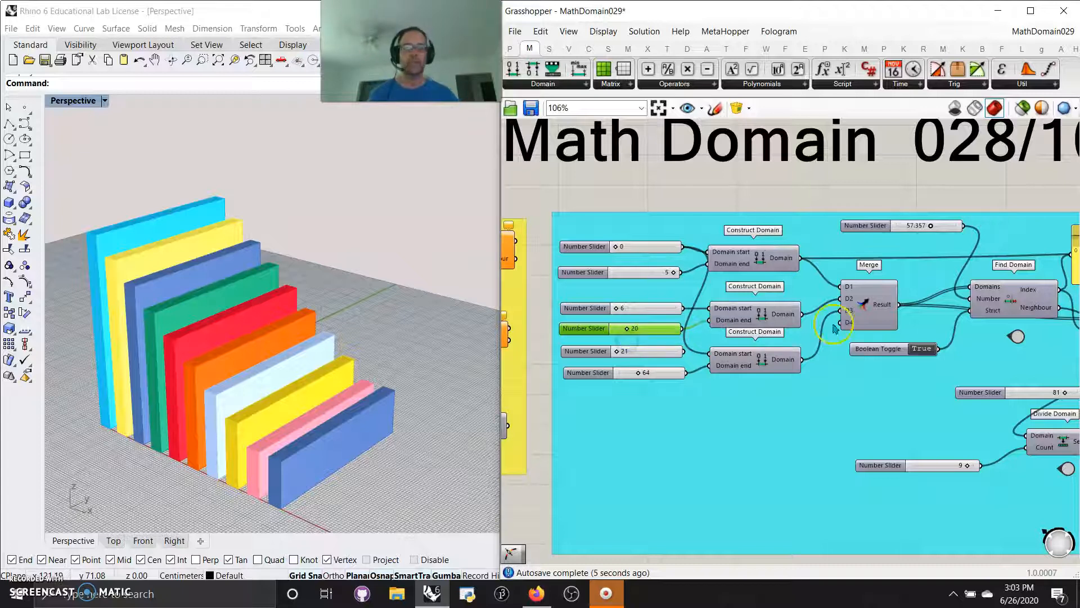
# Set the integer slider feeding the Includes components' Value inputs to 100.
pyautogui.moveTo(1041, 206); pyautogui.dragTo(762, 164, button='right')
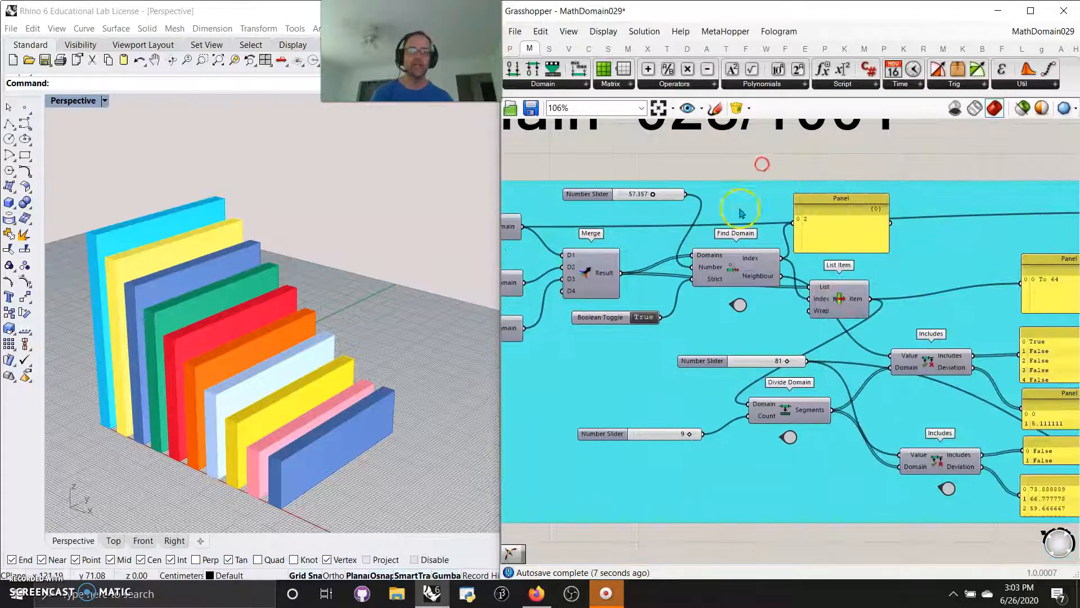
pyautogui.moveTo(964, 170); pyautogui.dragTo(912, 217, button='right')
pyautogui.moveTo(734, 413); pyautogui.dragTo(756, 416)
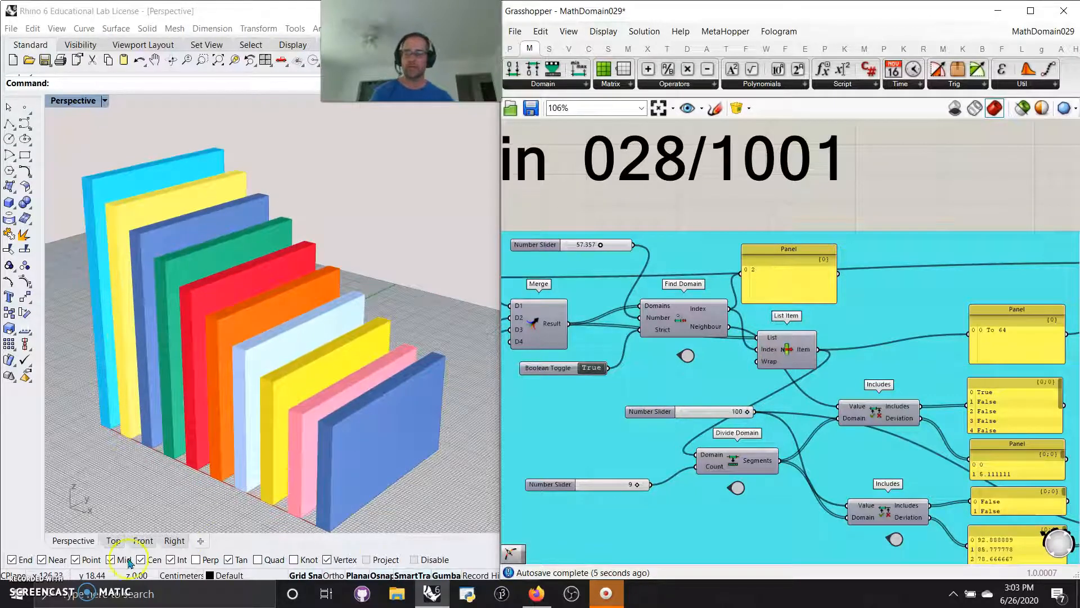